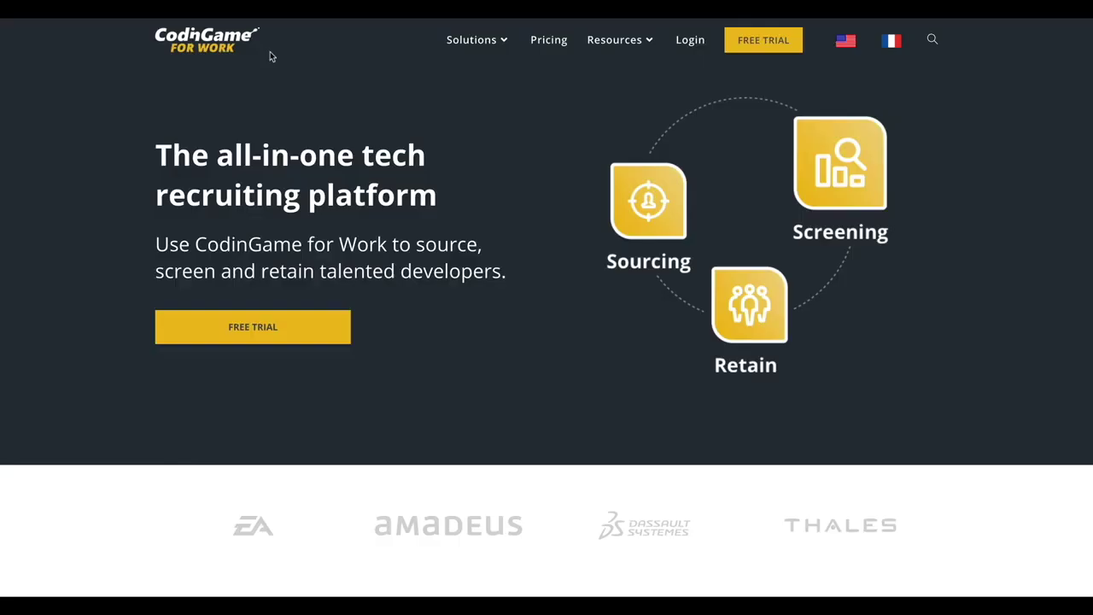
# Step: Open the Screening solution page and read through its overview of developer-friendly technical tests, unbiased hiring and time savings
pyautogui.moveTo(471, 40)
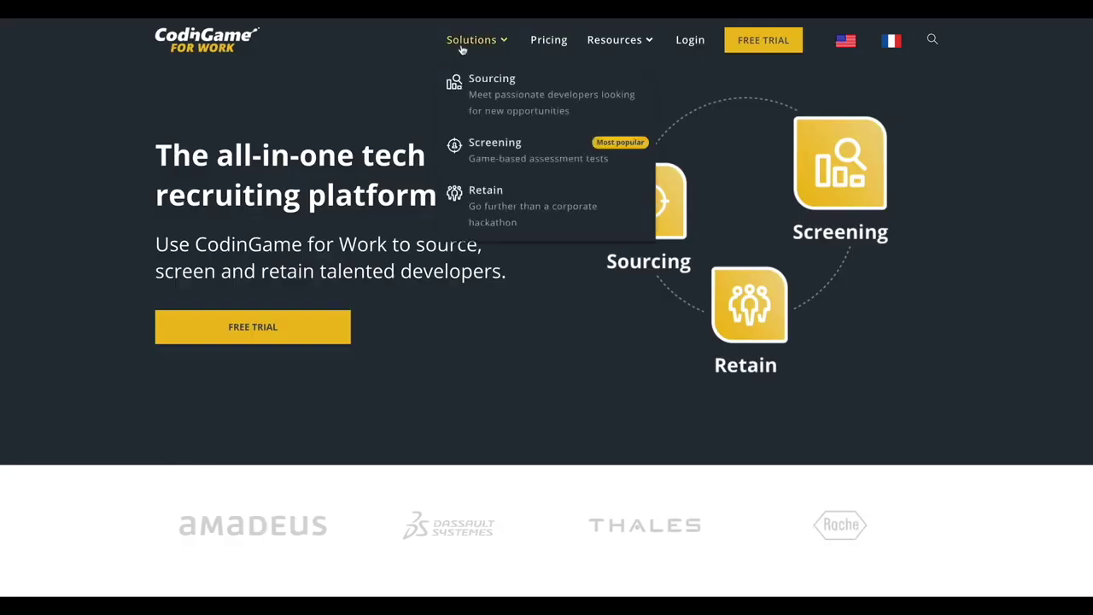
pyautogui.click(497, 152)
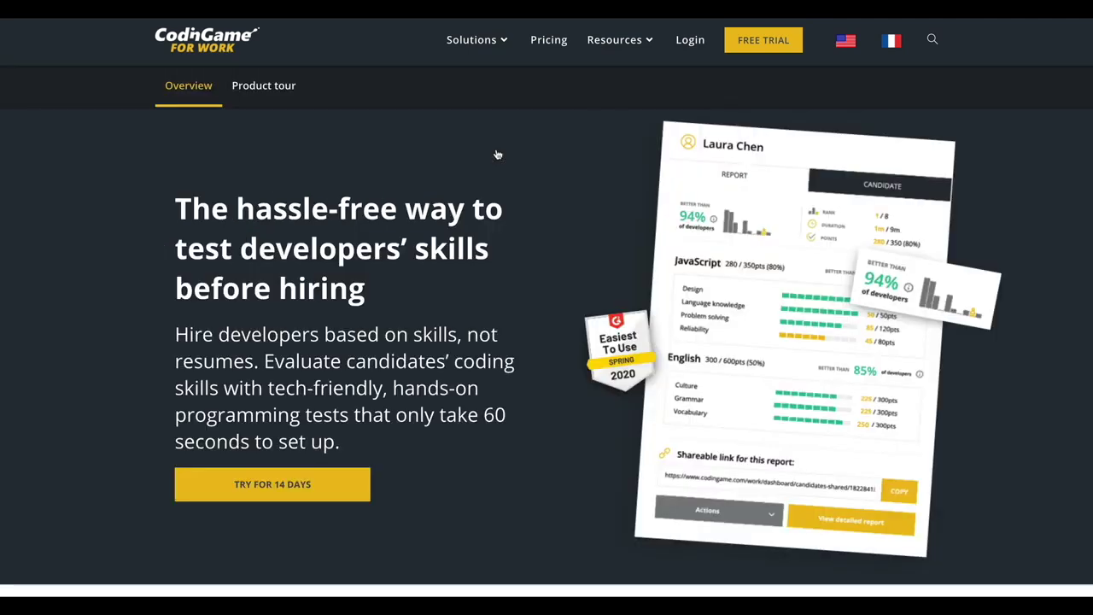
pyautogui.scroll(-2, 497, 154)
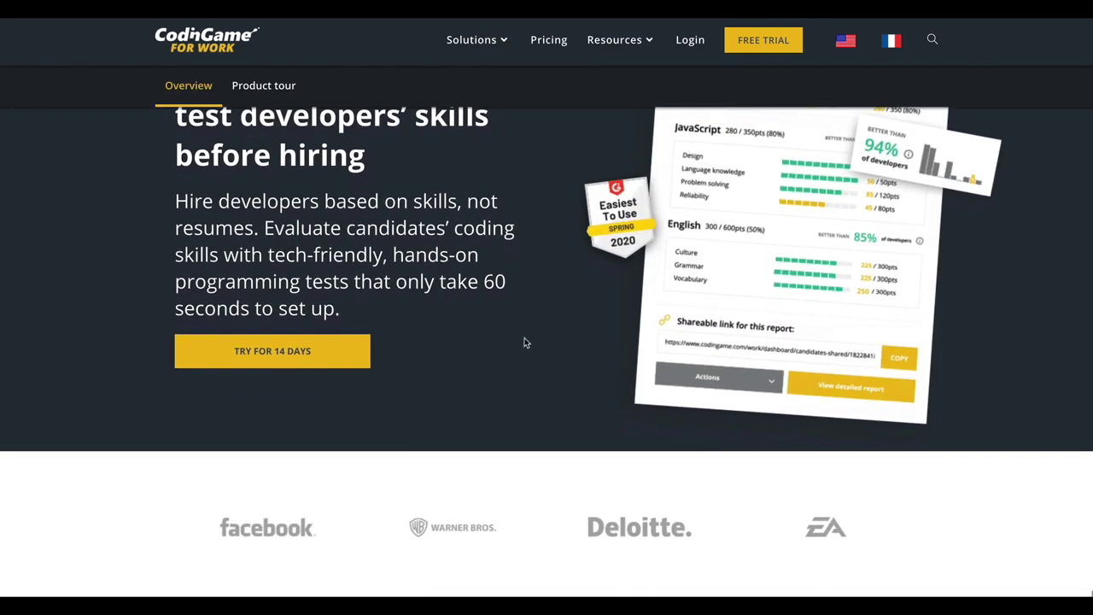
pyautogui.scroll(-3, 525, 343)
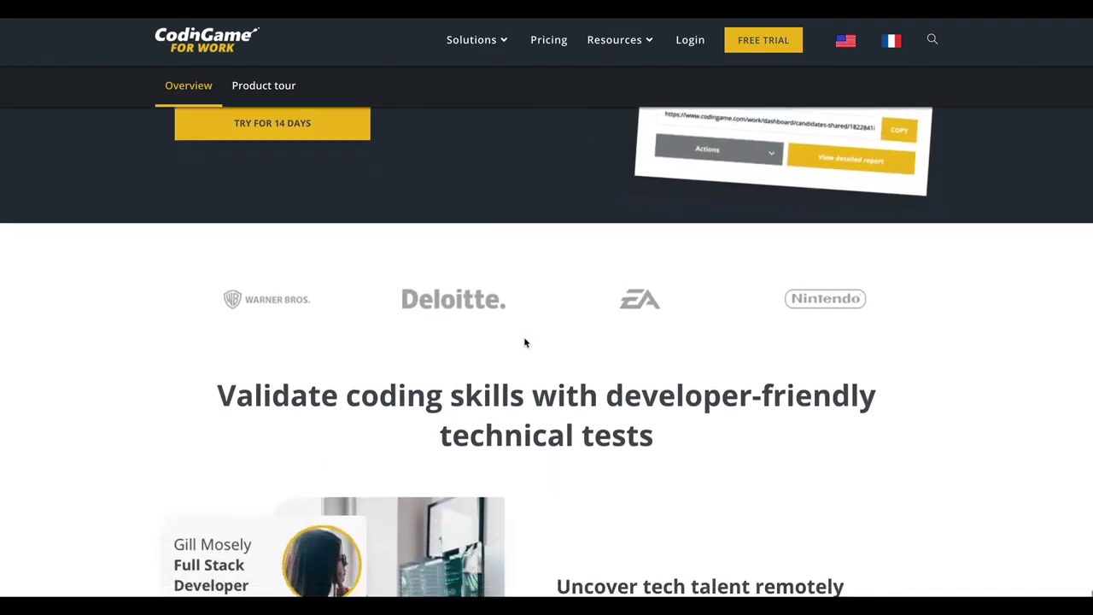
pyautogui.scroll(-3, 526, 342)
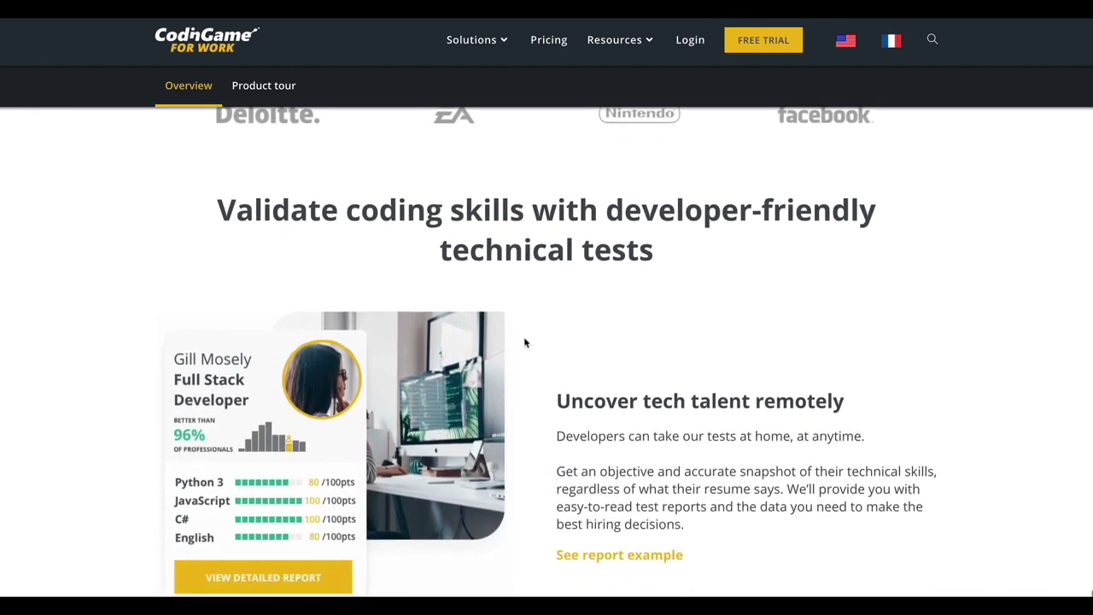
pyautogui.scroll(-3, 525, 342)
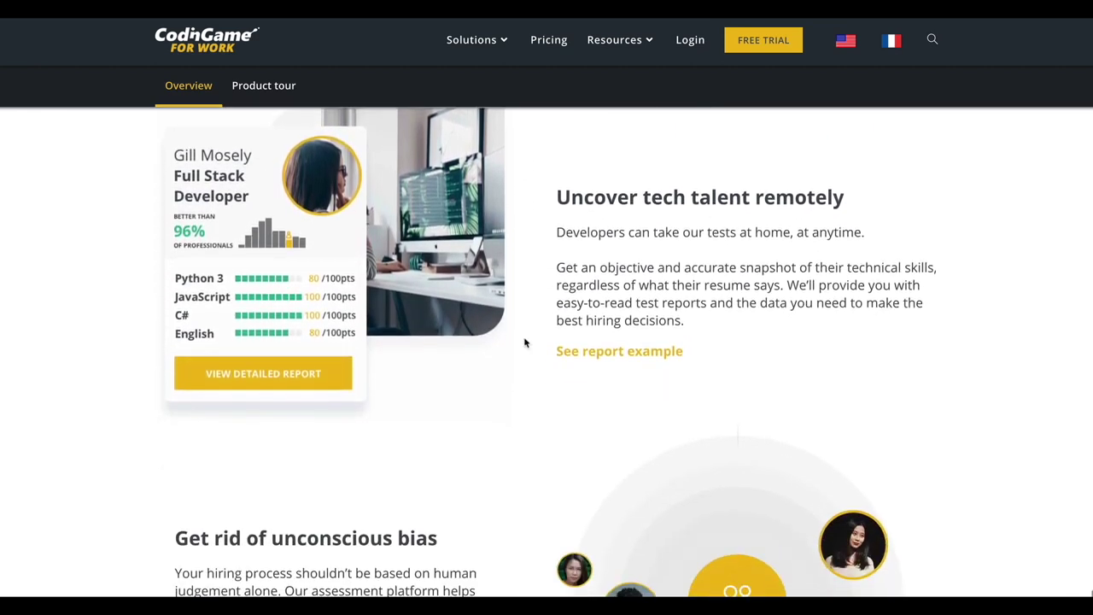
pyautogui.scroll(-3, 526, 342)
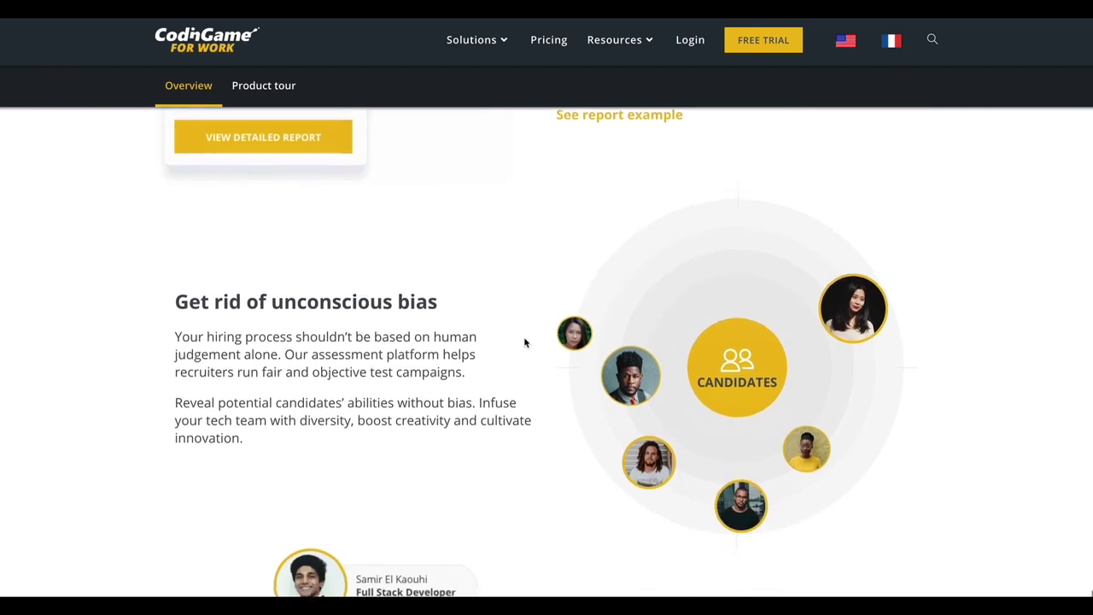
pyautogui.scroll(-3, 526, 342)
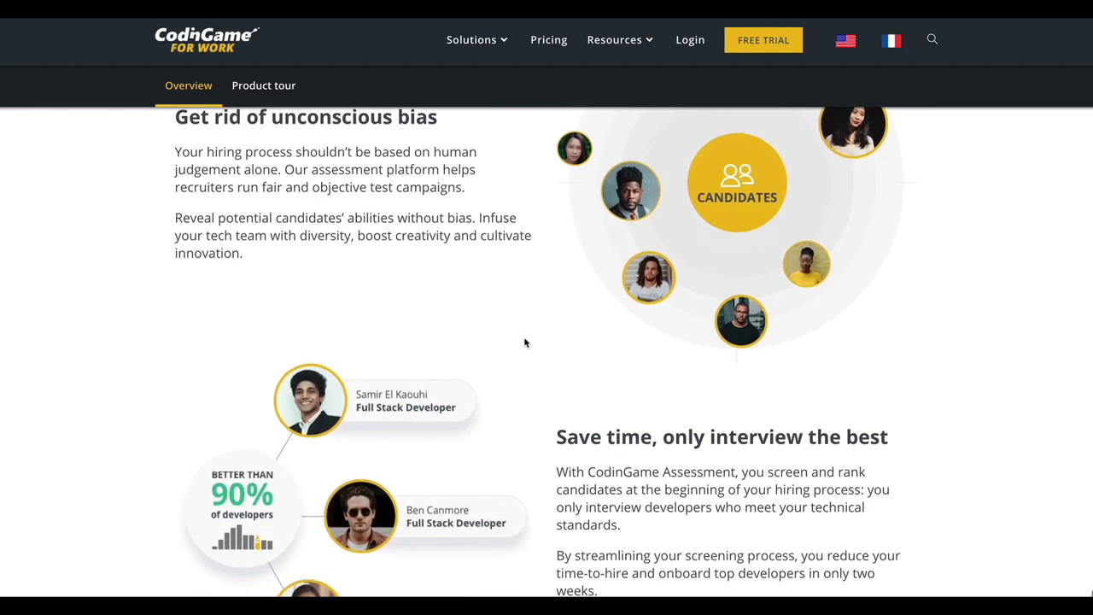
pyautogui.scroll(-3, 525, 342)
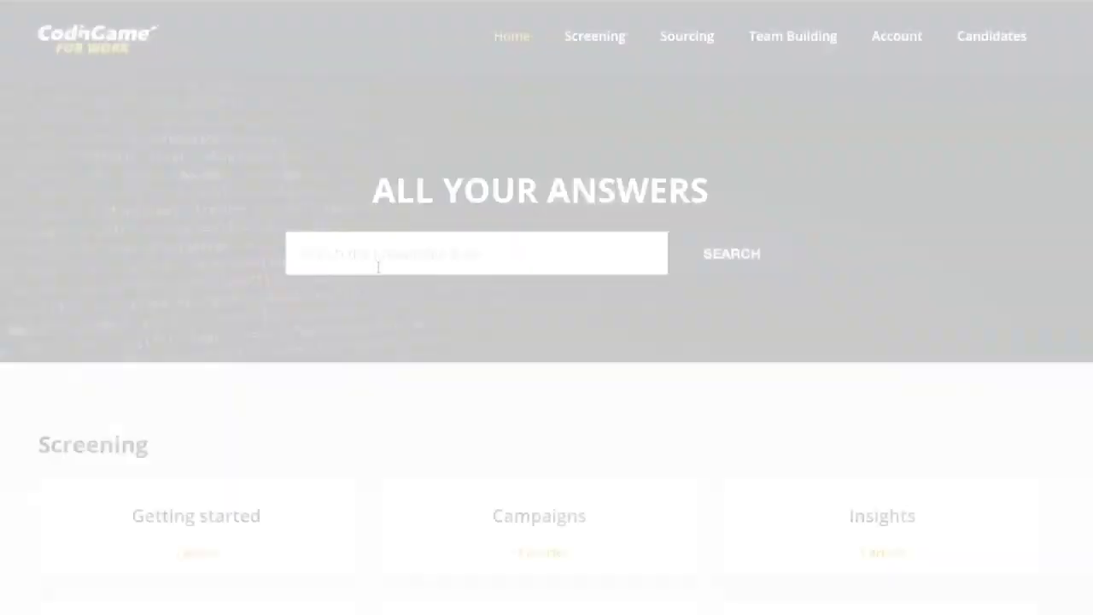
# Step: Search the CodinGame help center for "Workable", open the Workable Integration article and read how to enable the integration with a key
pyautogui.write('Workable')
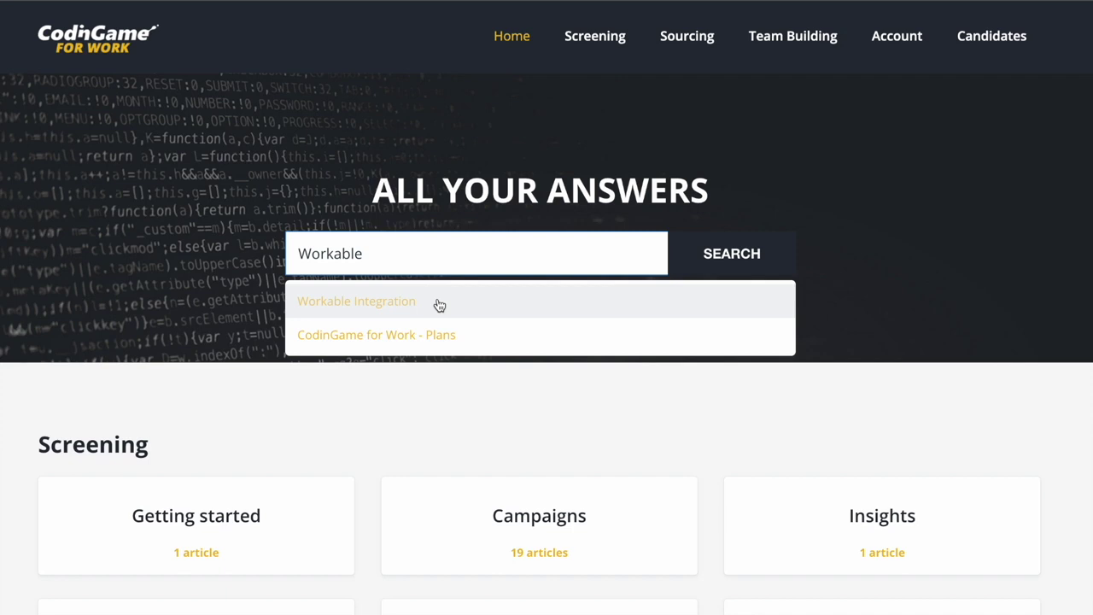
pyautogui.click(439, 305)
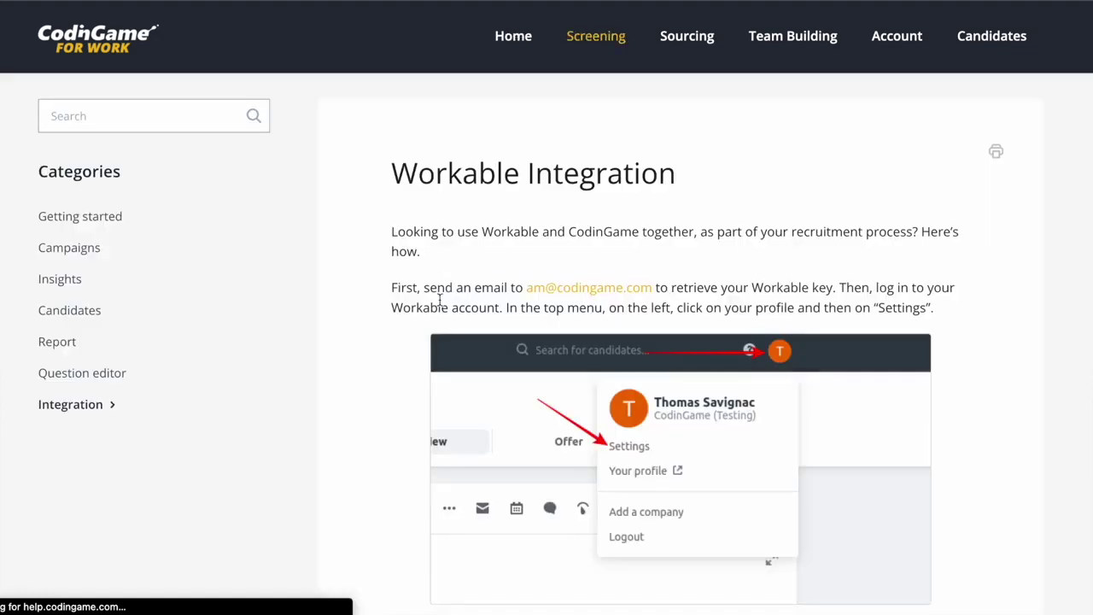
pyautogui.scroll(-2, 440, 299)
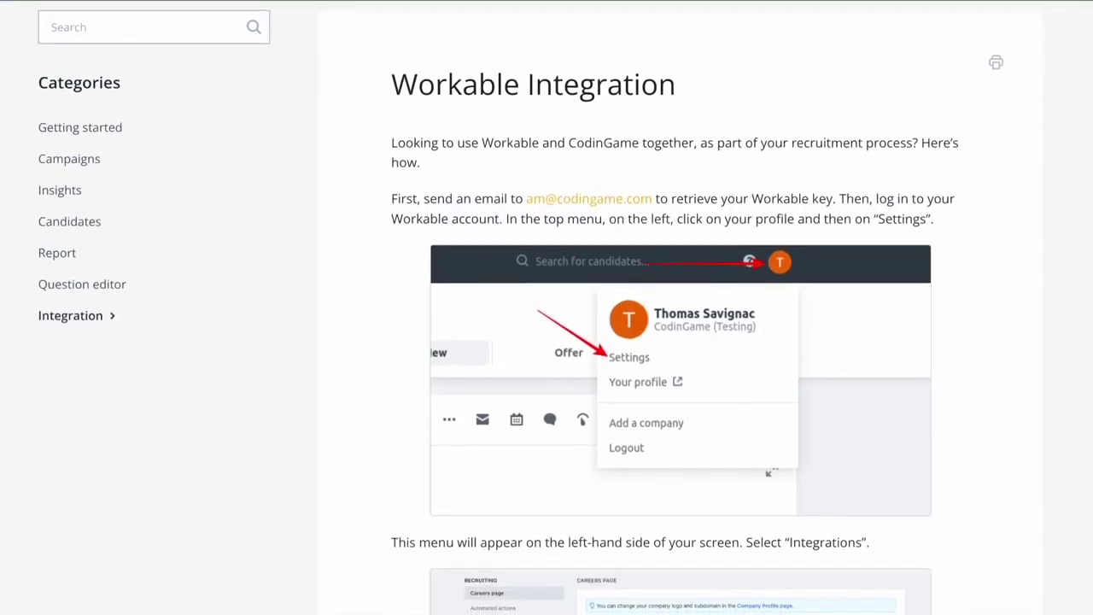
pyautogui.scroll(-2, 1013, 390)
pyautogui.scroll(-3, 1013, 391)
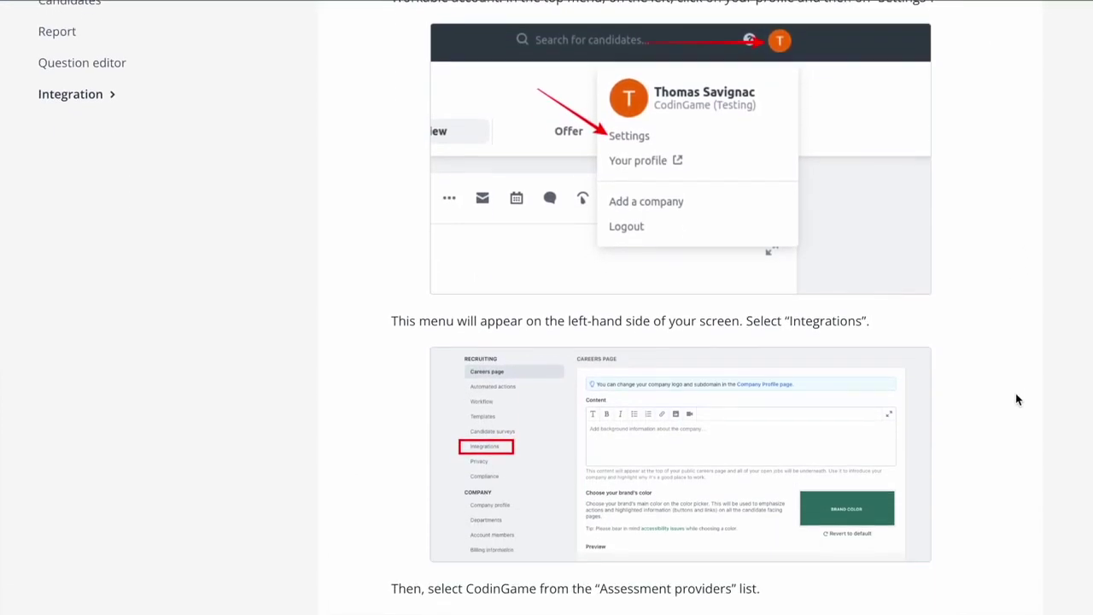
pyautogui.scroll(-5, 1016, 402)
pyautogui.scroll(-1, 974, 444)
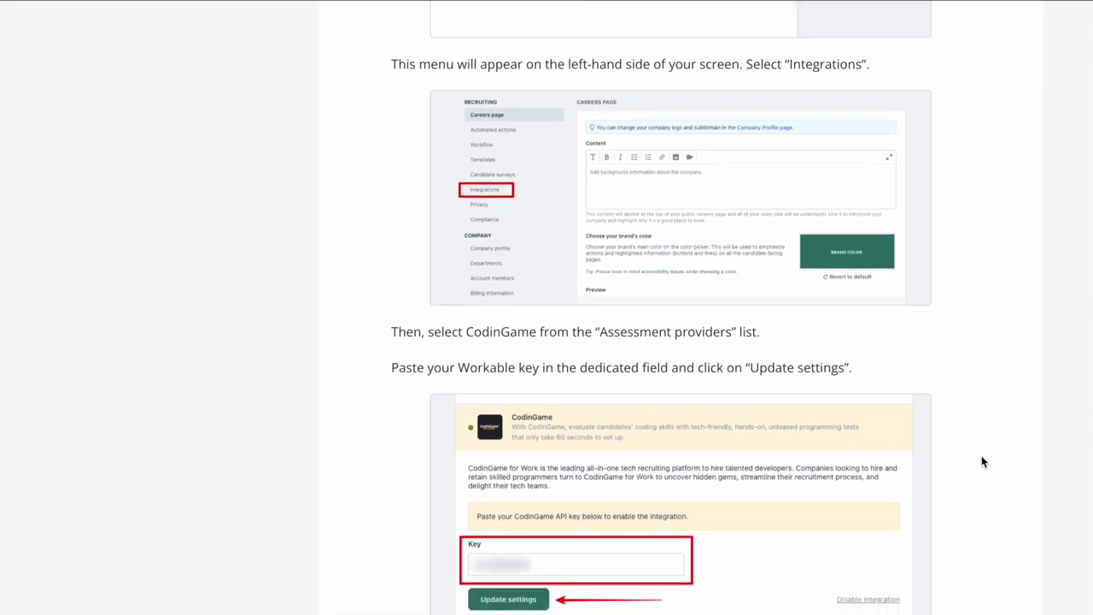
pyautogui.scroll(-4, 982, 462)
pyautogui.scroll(-3, 984, 453)
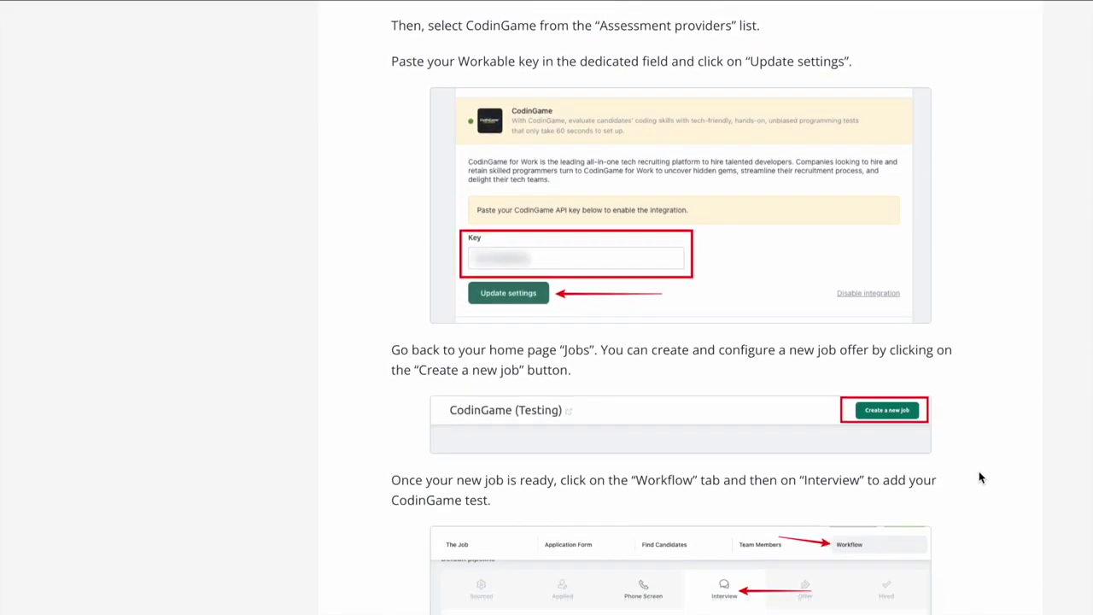
# Step: Read the article's instructions on adding a CodinGame test to a job, inviting candidates, sending assessments and viewing results
pyautogui.scroll(-10, 973, 478)
pyautogui.scroll(-1, 971, 468)
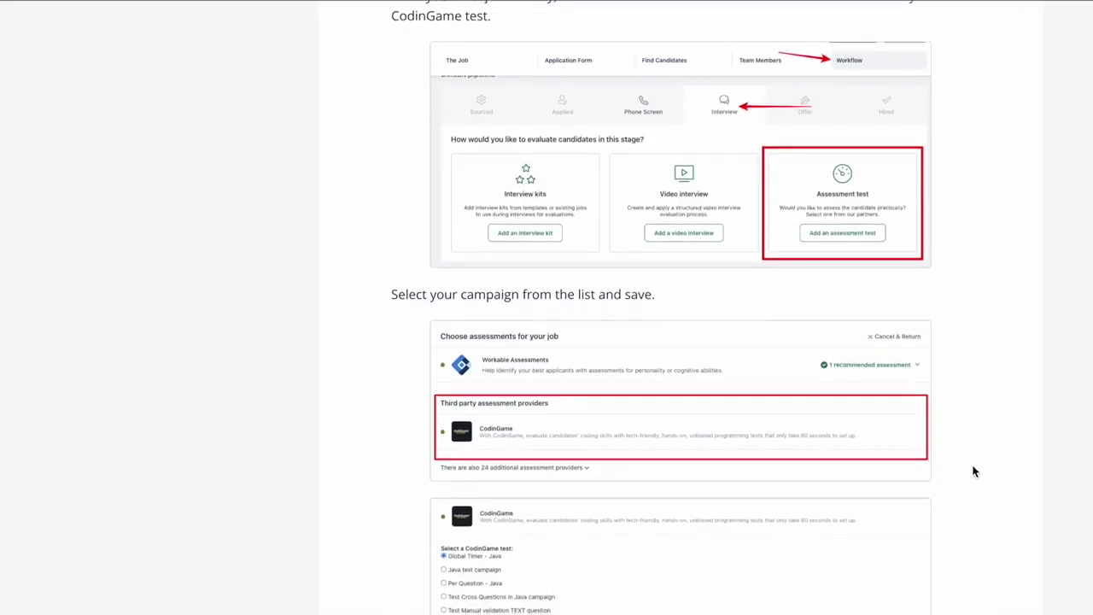
pyautogui.scroll(-2, 978, 470)
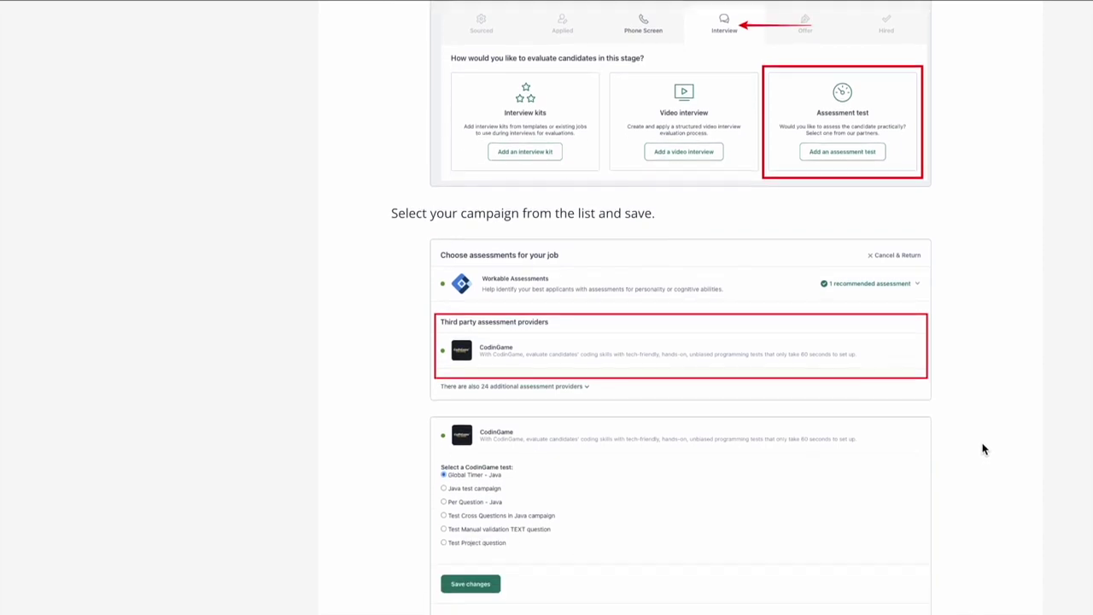
pyautogui.scroll(-7, 984, 444)
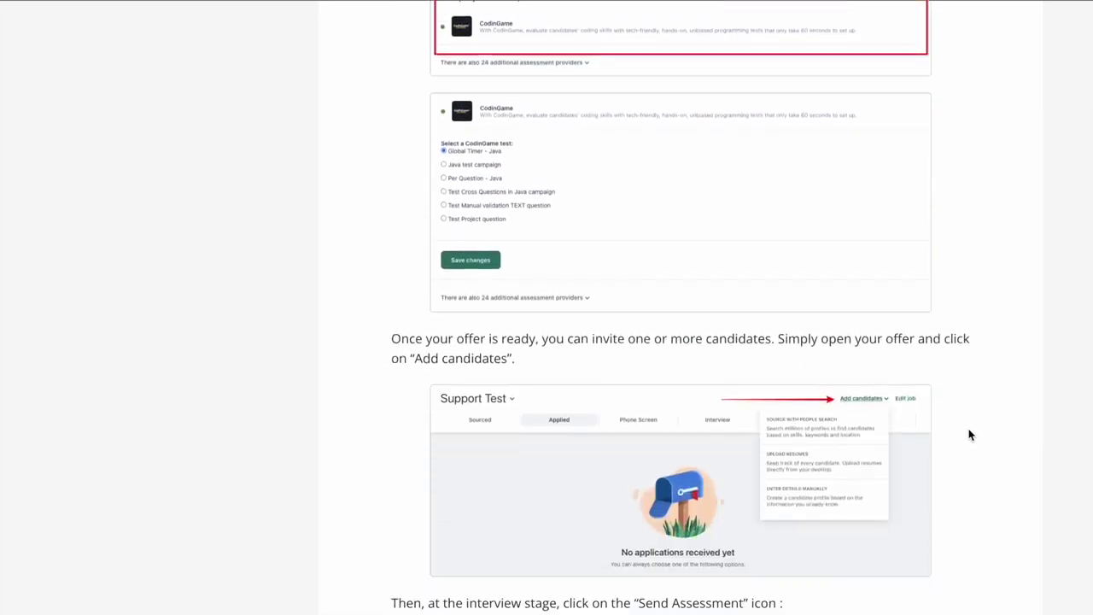
pyautogui.scroll(-4, 970, 432)
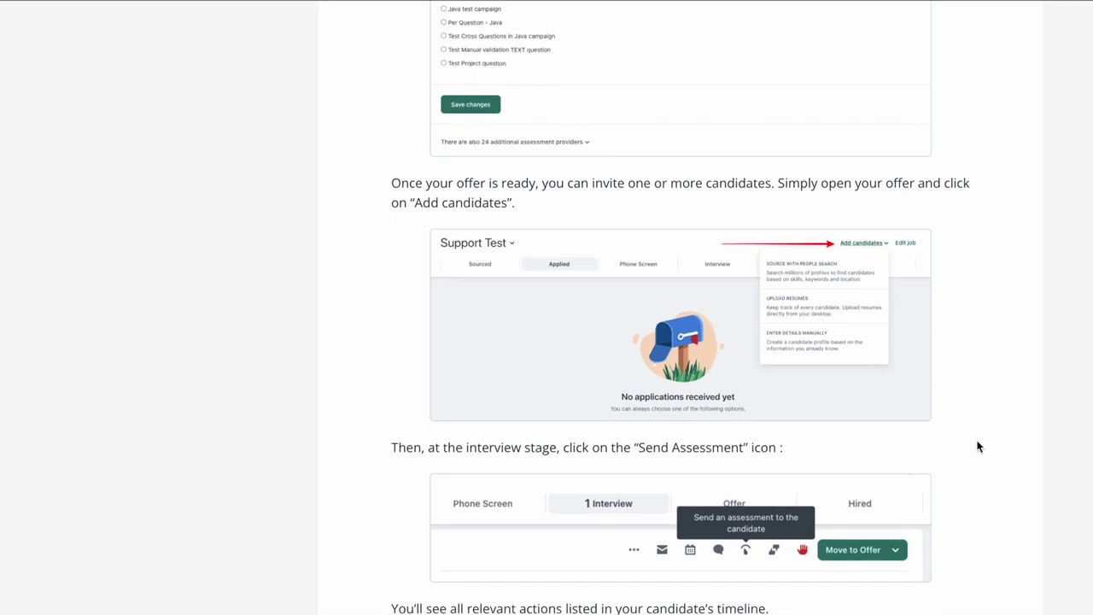
pyautogui.scroll(-10, 978, 447)
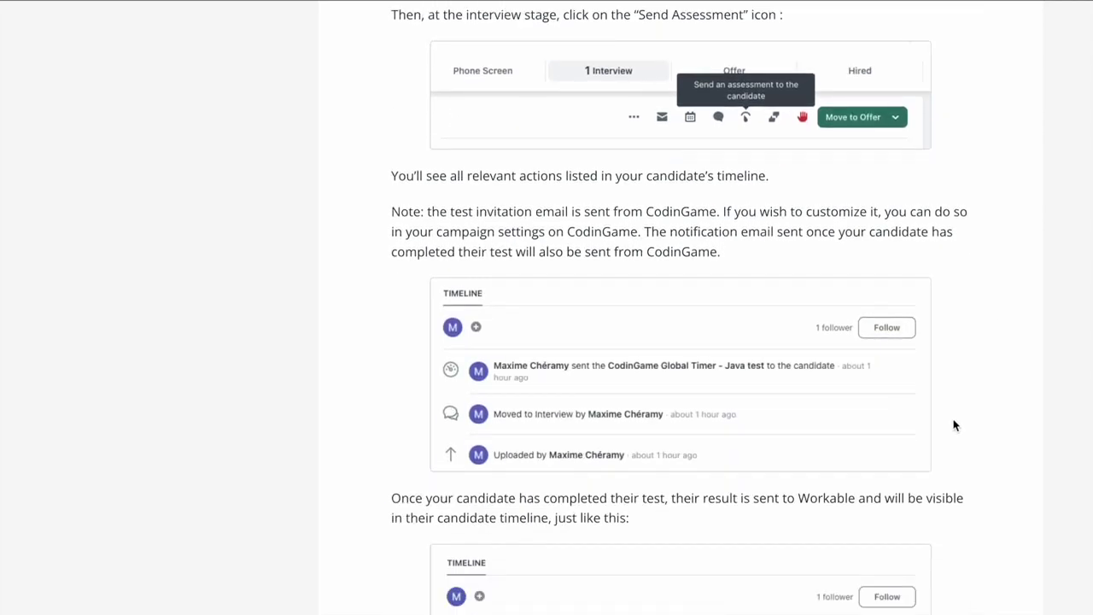
pyautogui.scroll(-11, 955, 425)
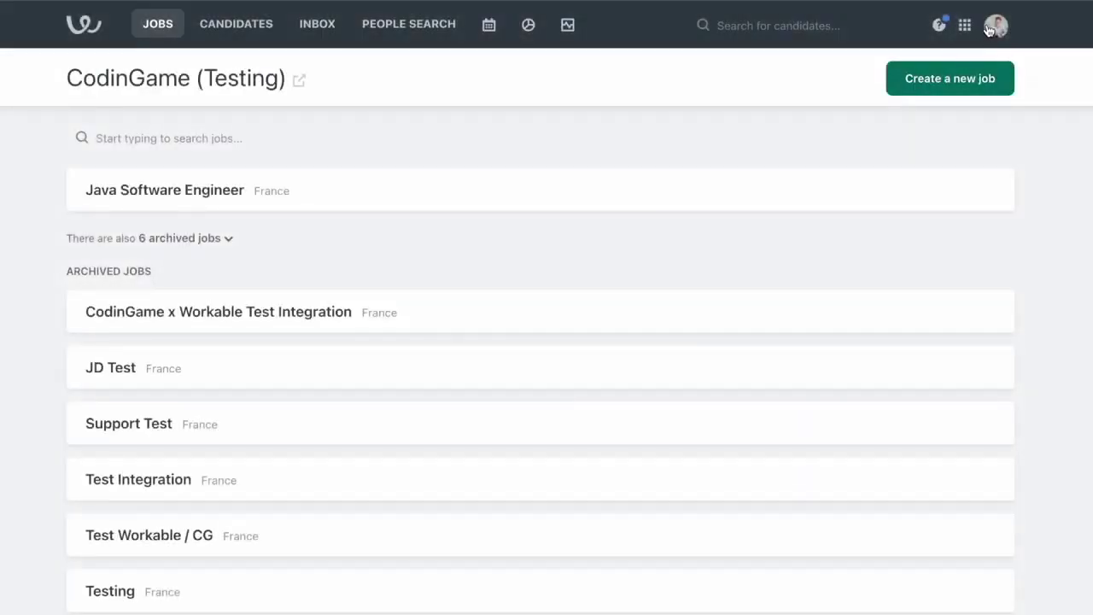
# Step: Switch to Workable, go to the Integrations settings and locate CodinGame among the assessment providers
pyautogui.click(991, 28)
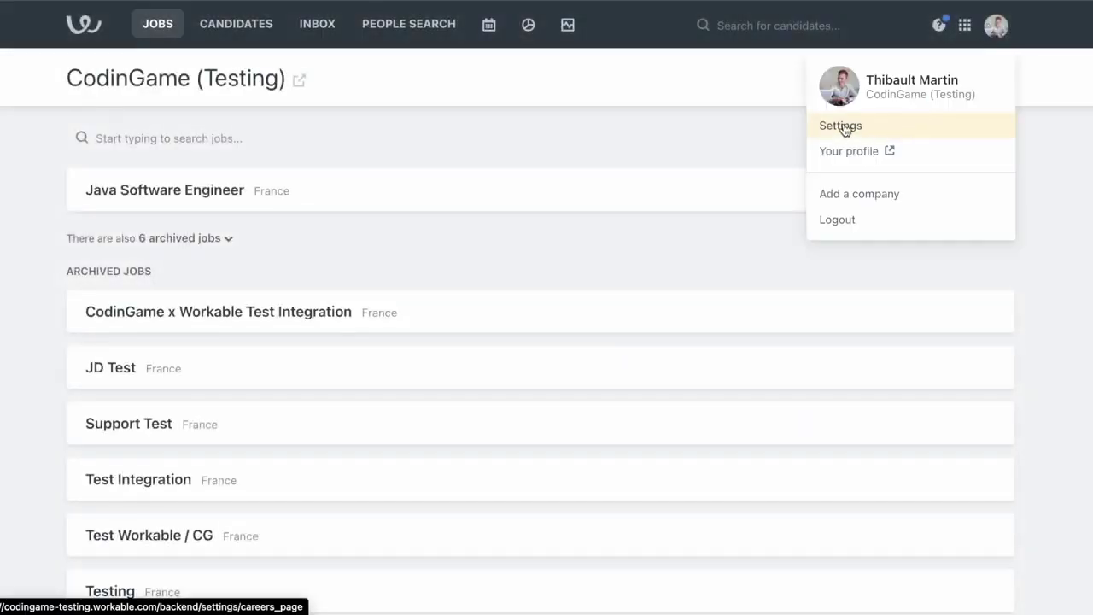
pyautogui.click(840, 127)
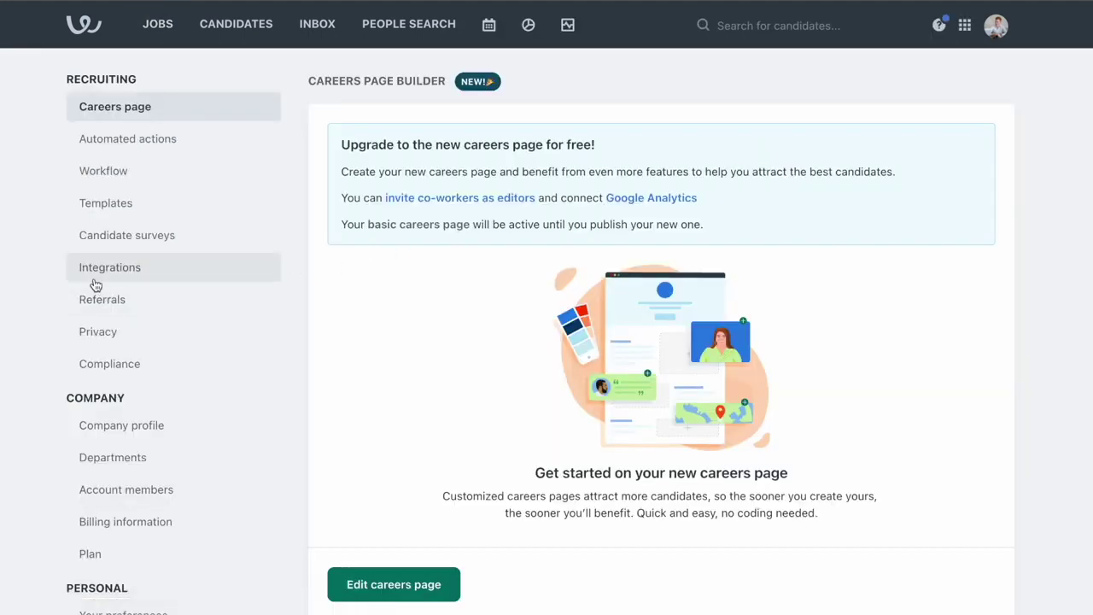
pyautogui.click(94, 280)
pyautogui.moveTo(1086, 120); pyautogui.dragTo(1091, 333)
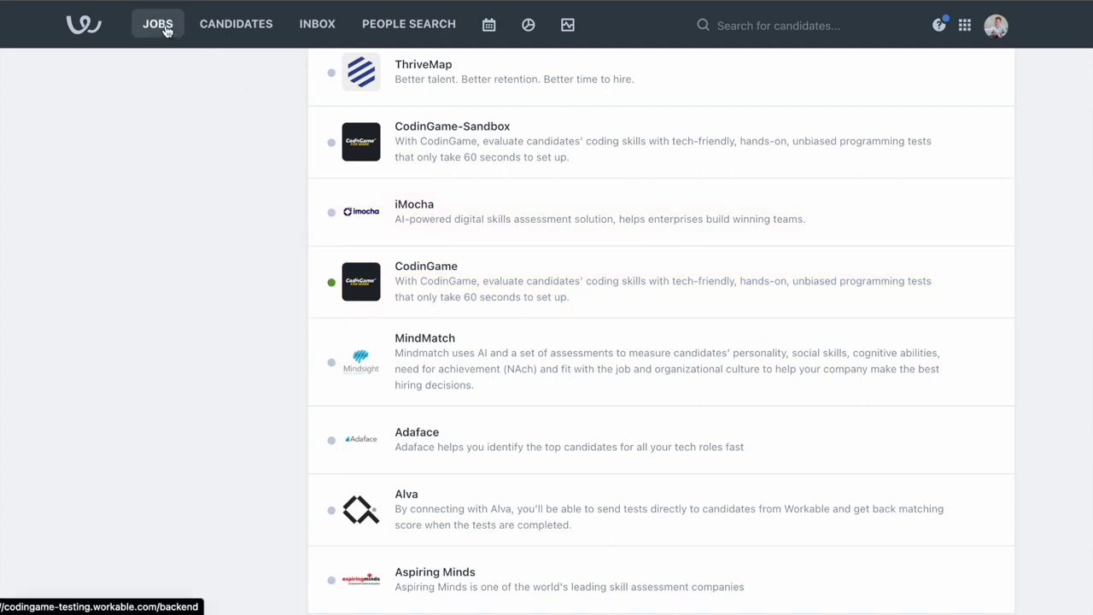
# Step: Start a new job from the jobs overview and enter "C# Developer - Senior" as its job title
pyautogui.click(164, 36)
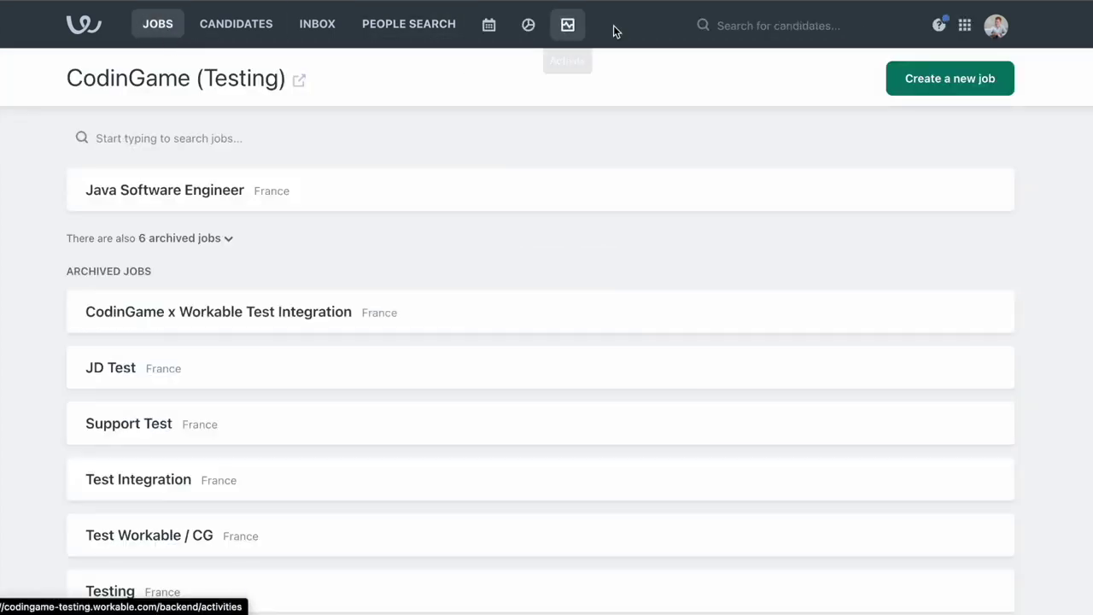
pyautogui.click(914, 75)
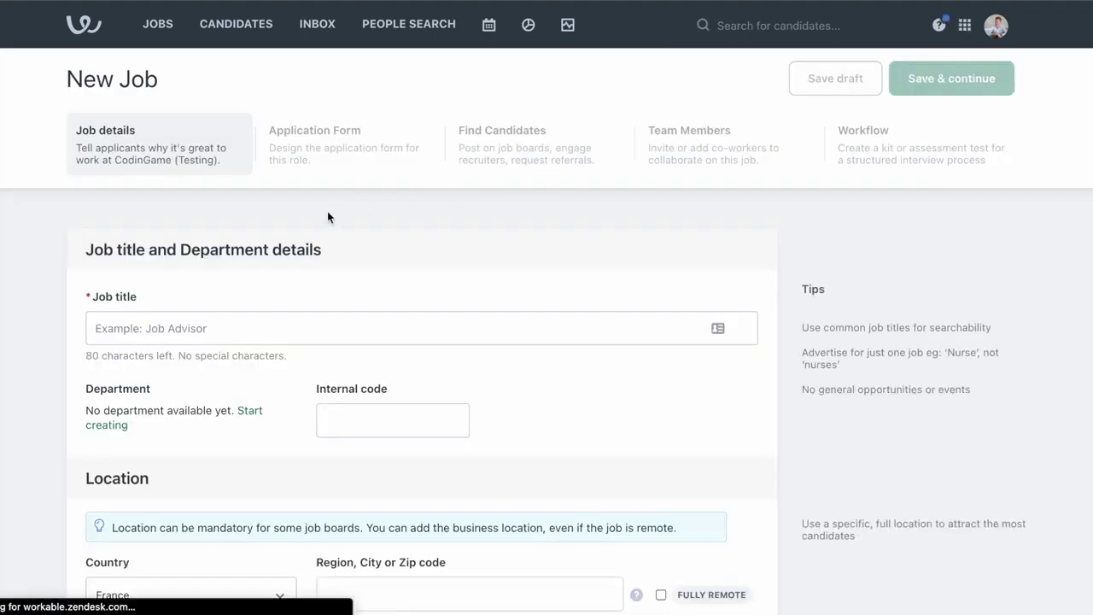
pyautogui.click(187, 328)
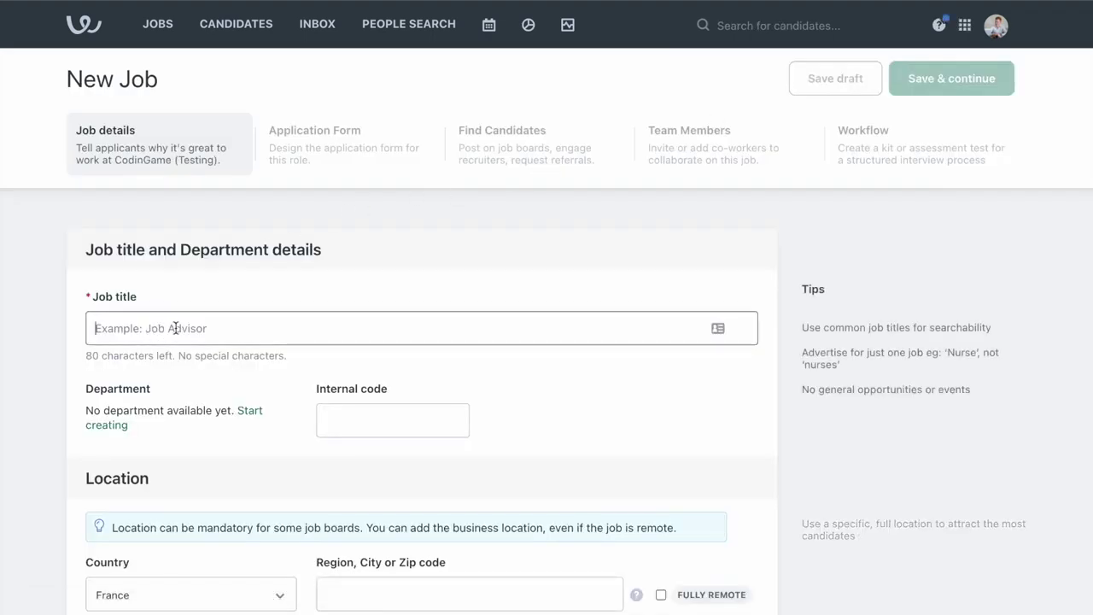
pyautogui.write('C# ')
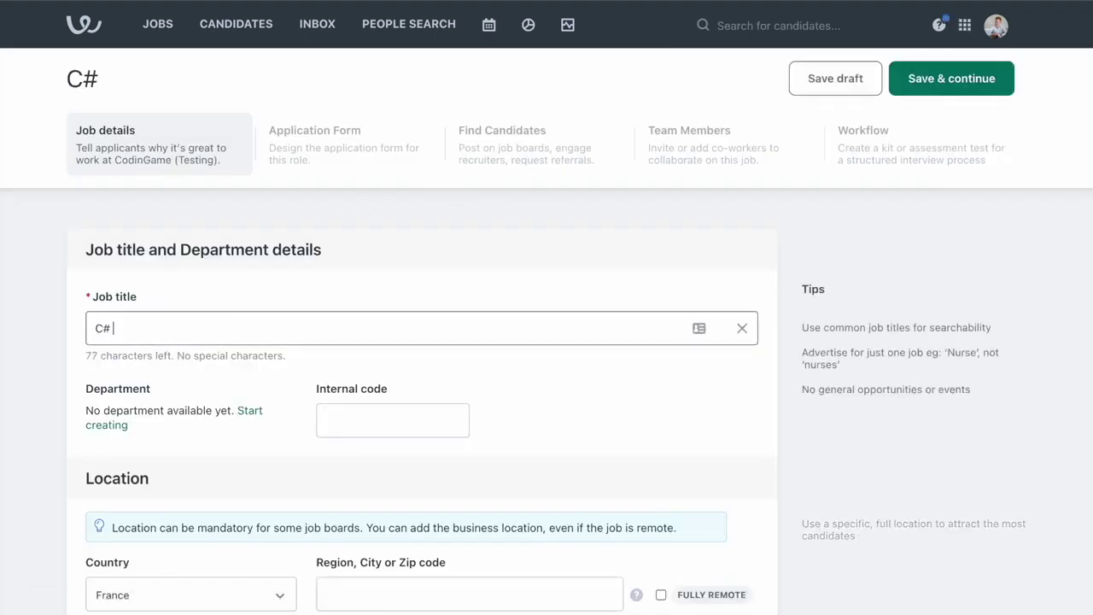
pyautogui.write('Developer - S')
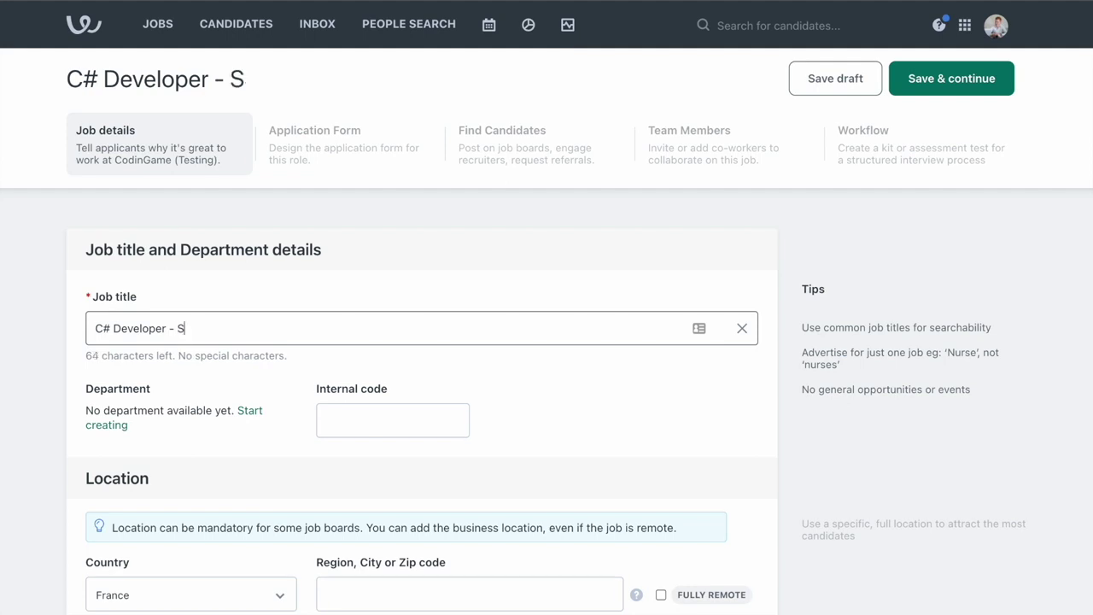
pyautogui.write('enior')
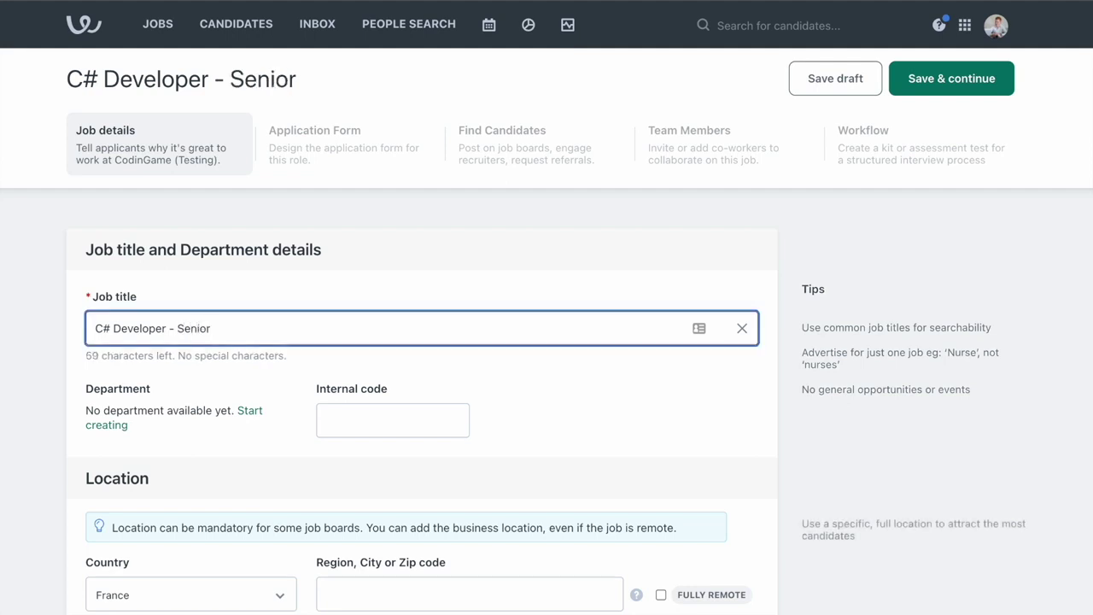
# Step: Save the job details and set the draft job's publishing mode to Use Confidentially
pyautogui.scroll(-10, 156, 322)
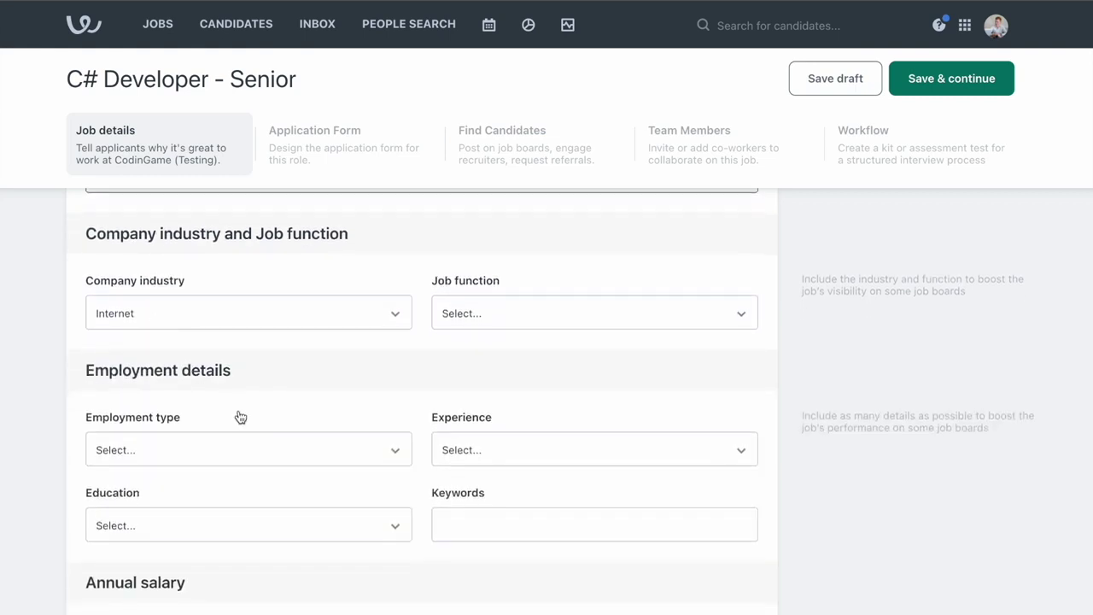
pyautogui.scroll(-2, 239, 418)
pyautogui.scroll(-1, 205, 479)
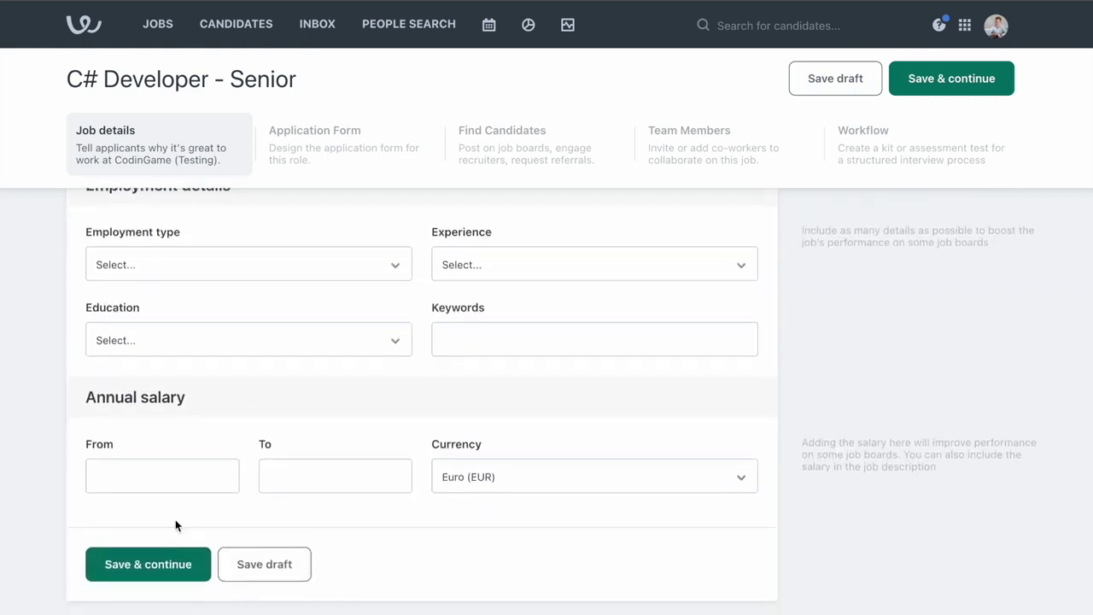
pyautogui.click(163, 566)
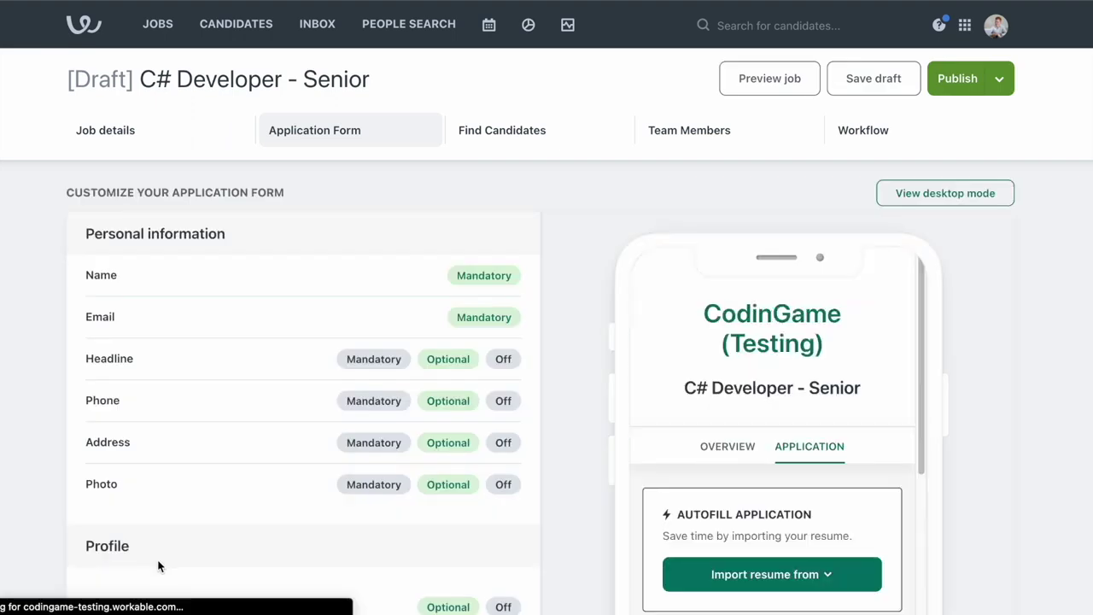
pyautogui.click(1002, 79)
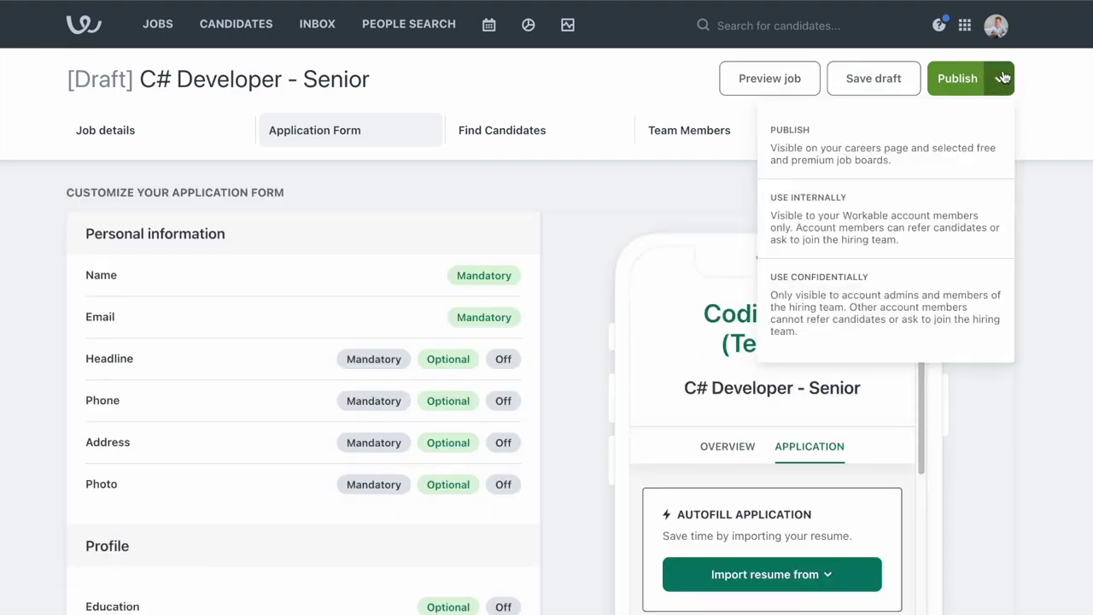
pyautogui.click(882, 287)
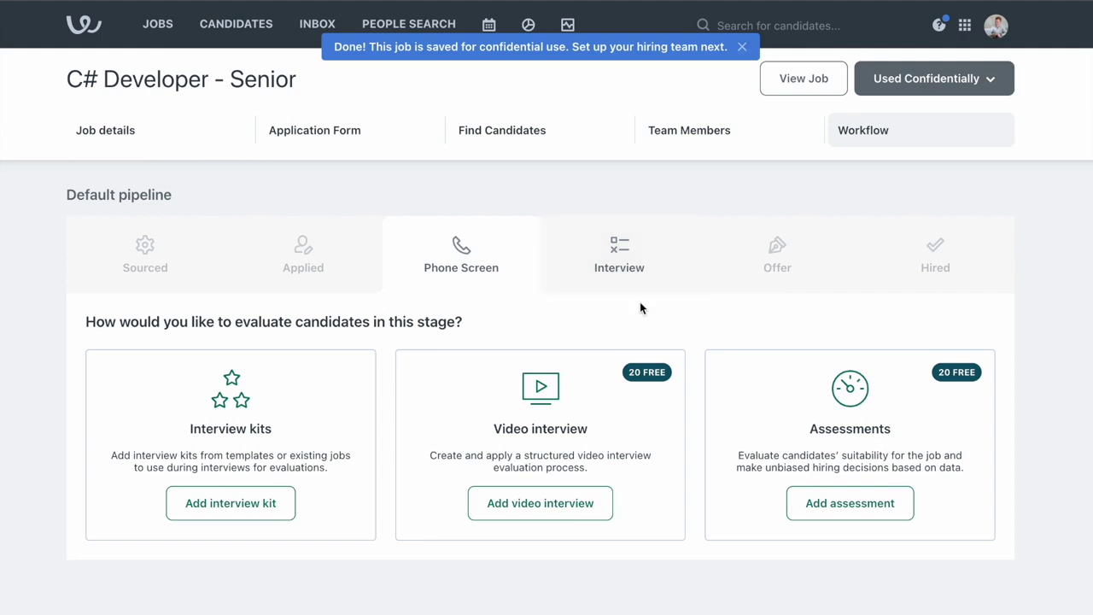
# Step: Assign the CodinGame test "Développeur .Net C# - Senior" as the assessment for the job's Interview stage and save it
pyautogui.click(615, 272)
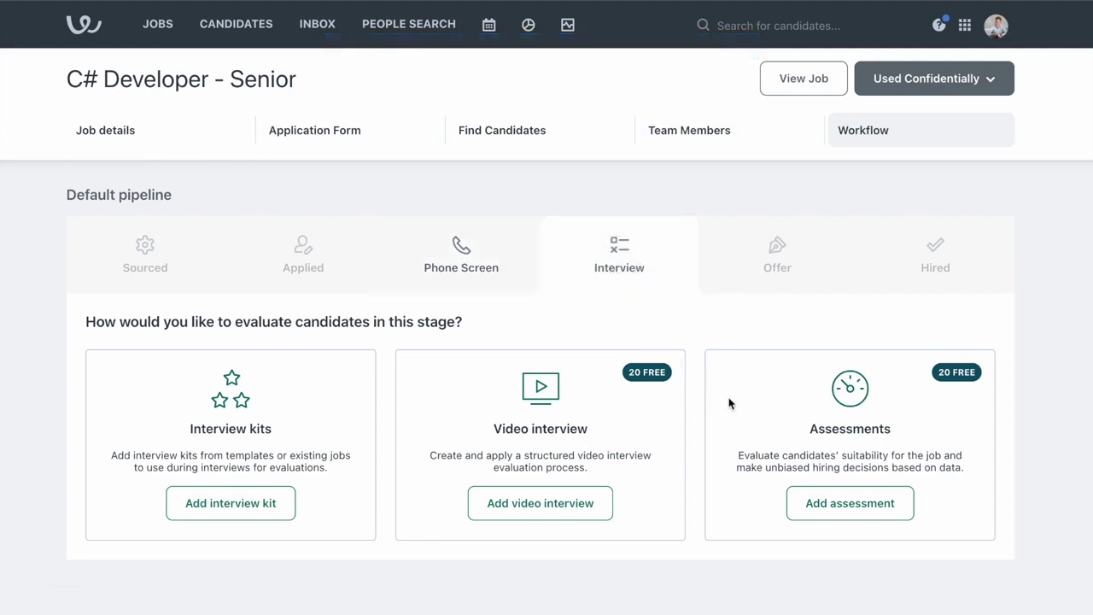
pyautogui.click(847, 507)
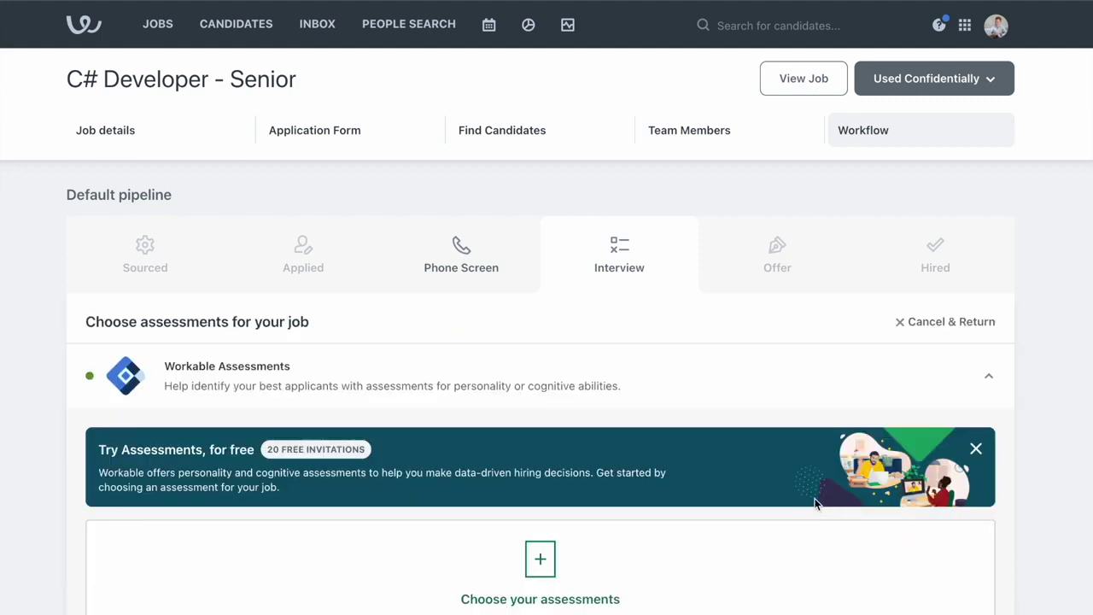
pyautogui.scroll(-4, 814, 504)
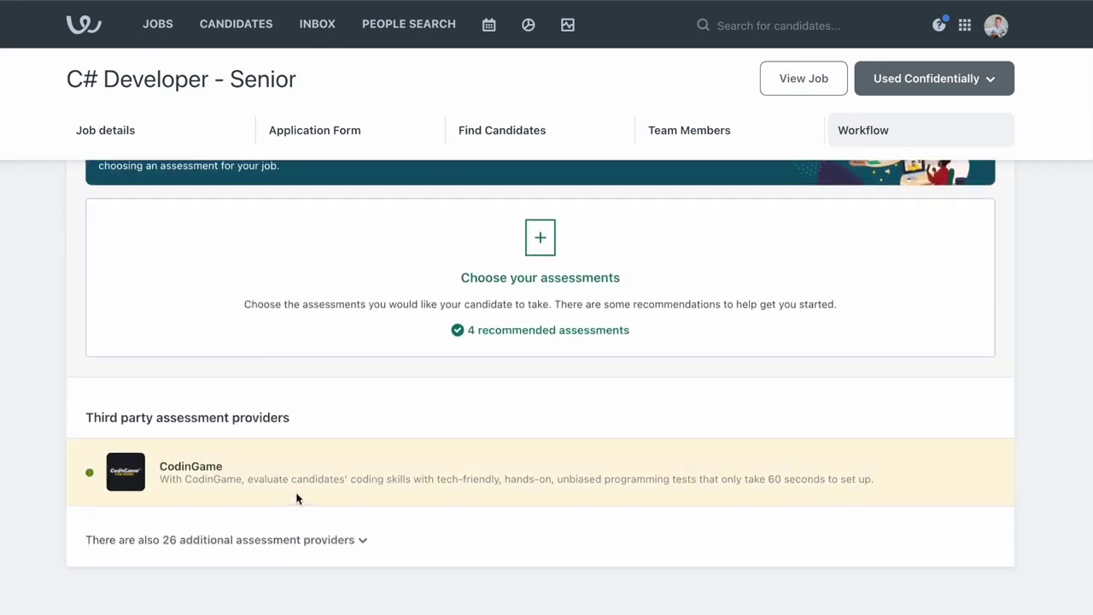
pyautogui.click(195, 455)
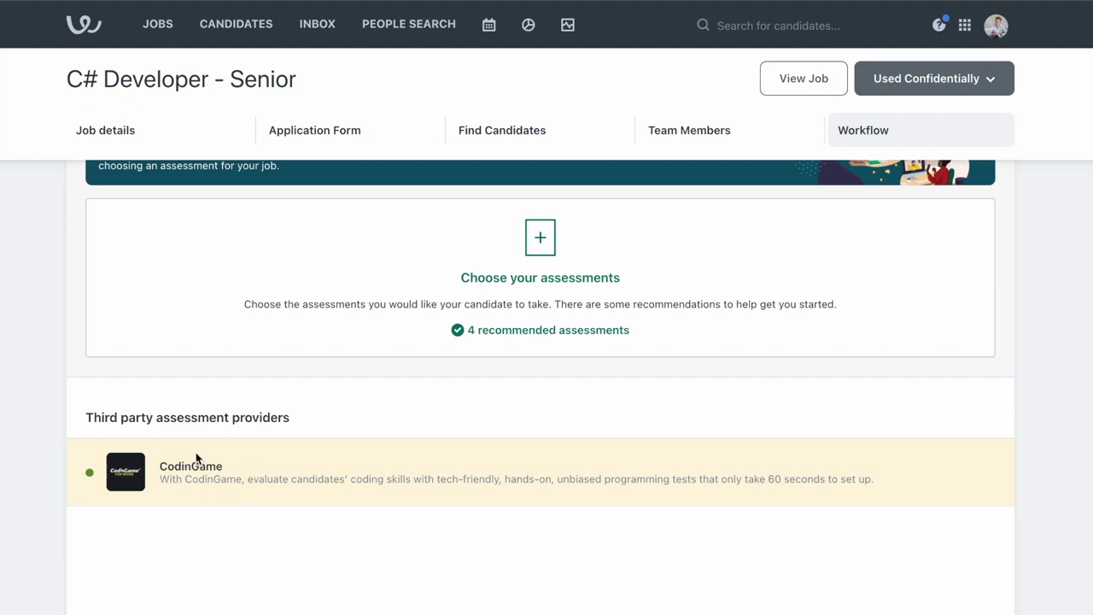
pyautogui.scroll(-3, 196, 459)
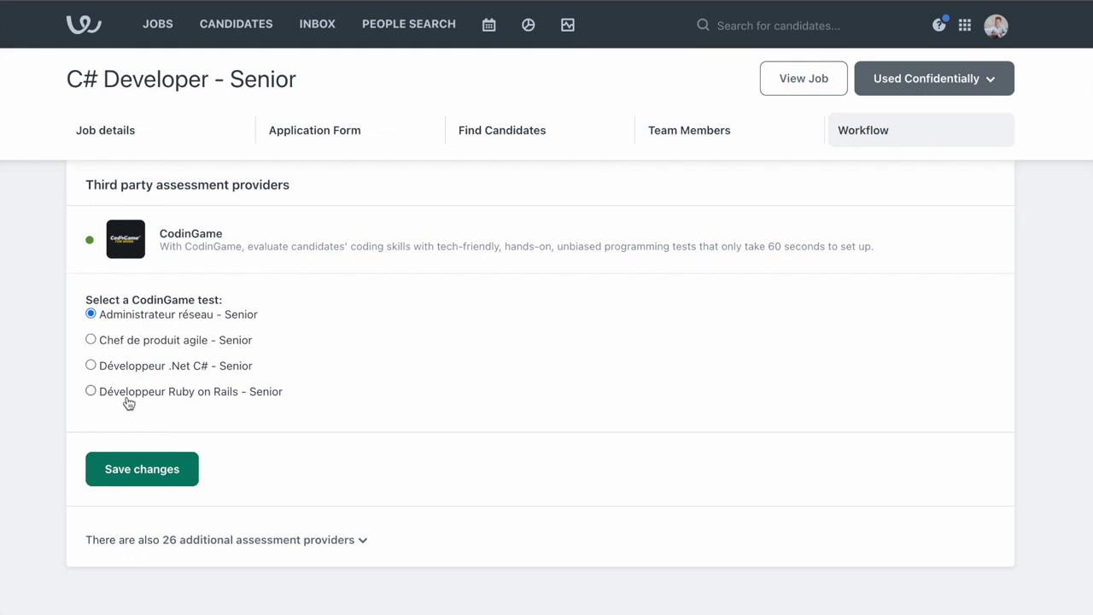
pyautogui.click(115, 367)
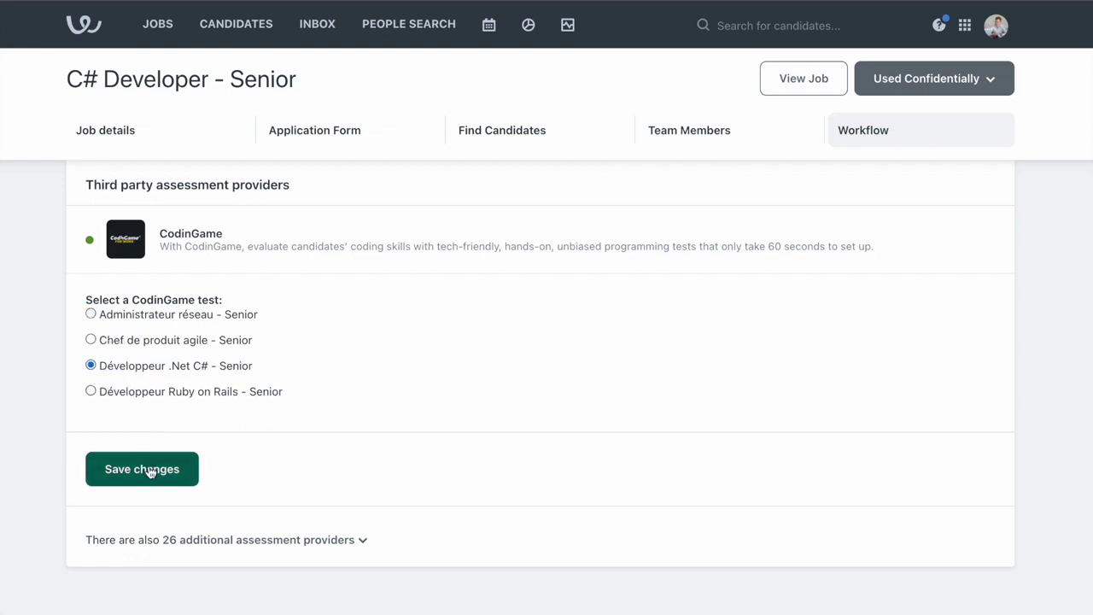
pyautogui.click(149, 473)
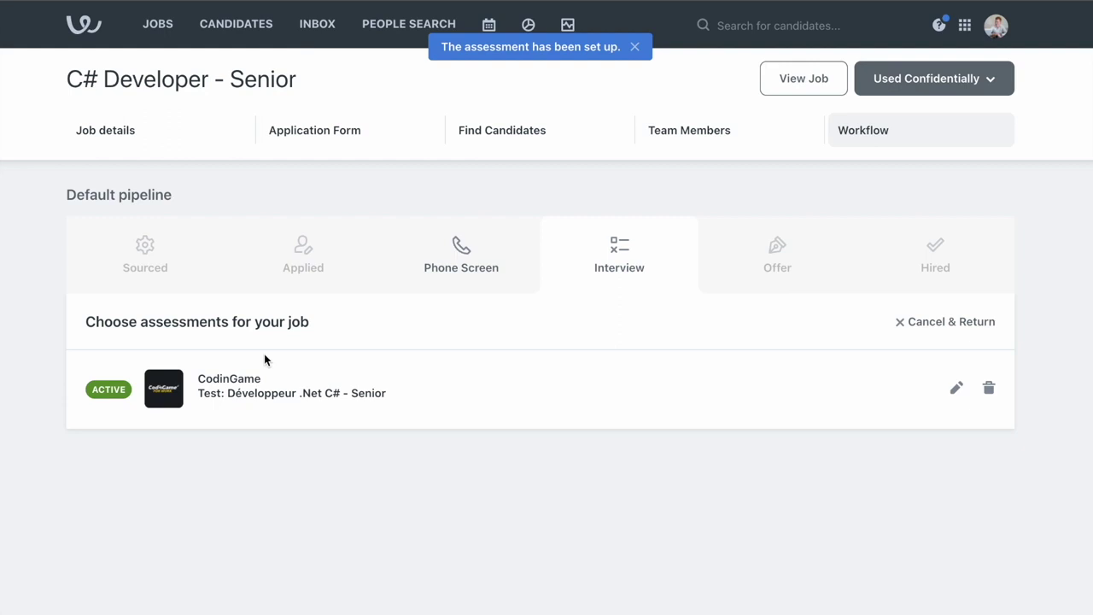
# Step: Open the C# Developer - Senior job from the jobs overview and start adding a candidate by entering details manually
pyautogui.click(171, 35)
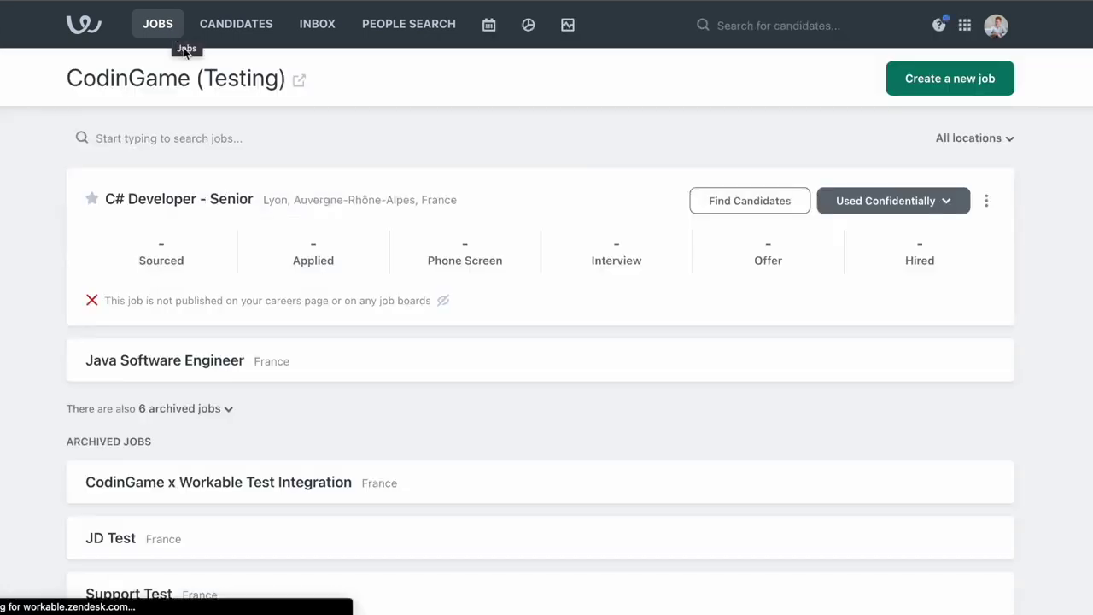
pyautogui.click(196, 202)
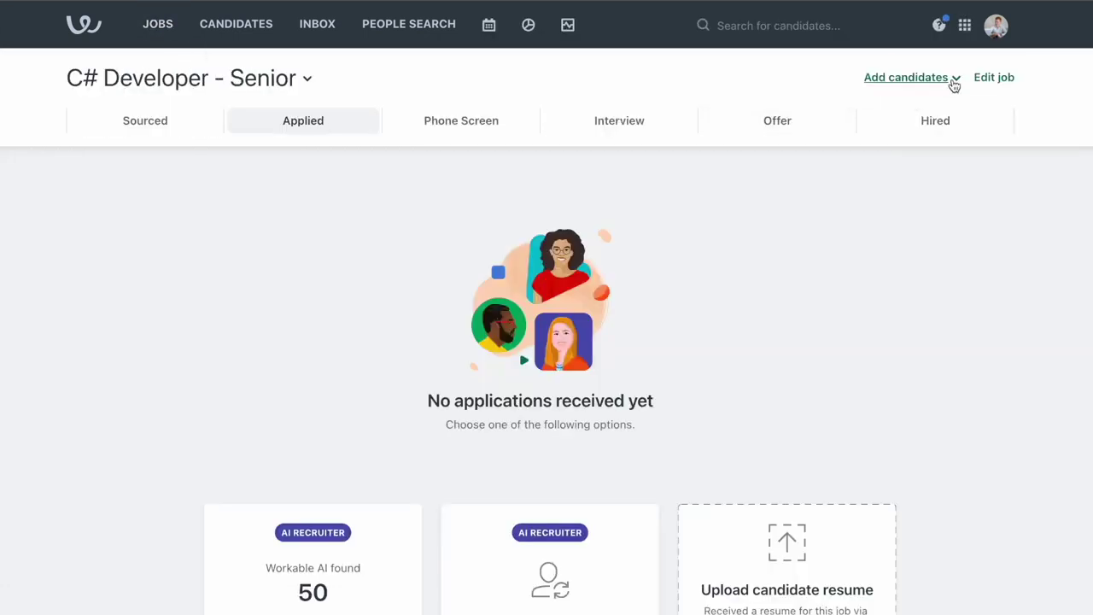
pyautogui.click(954, 83)
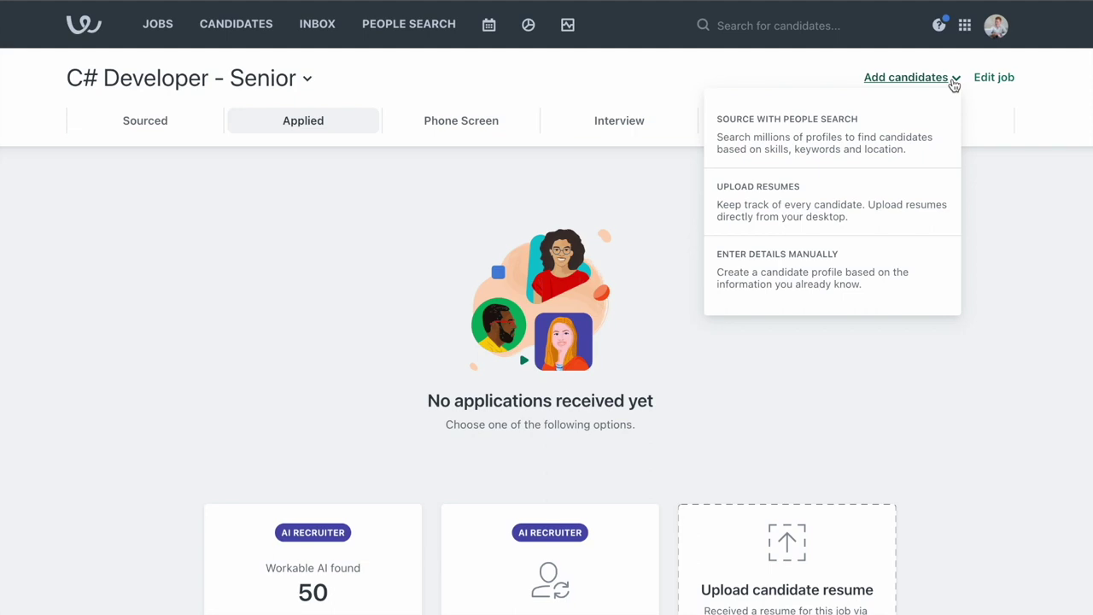
pyautogui.click(893, 259)
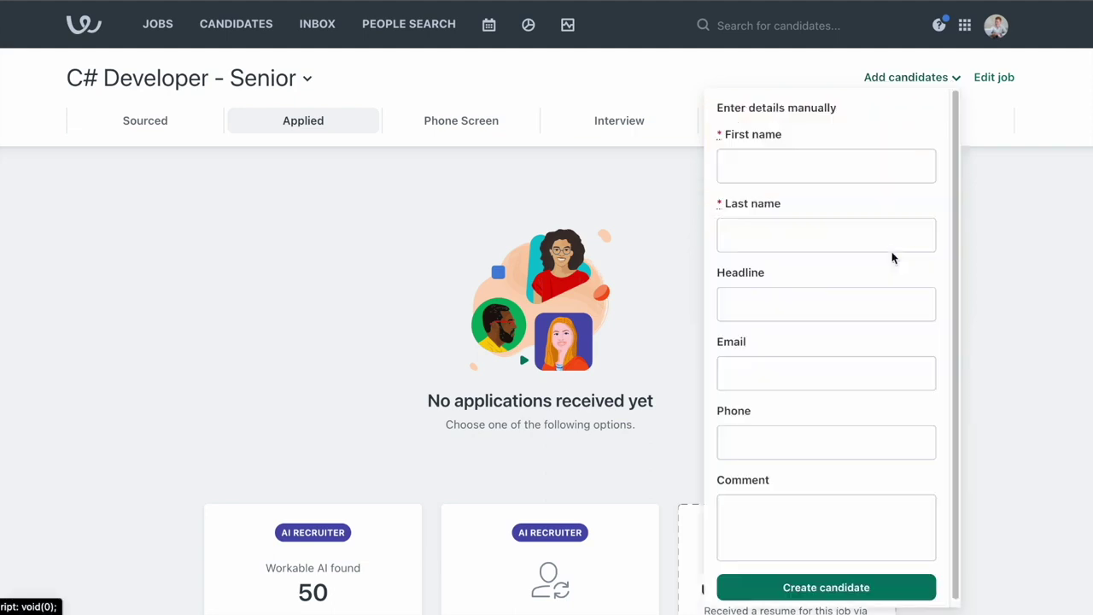
# Step: Fill in the candidate's first name, last name and email, create the candidate, and close the entry form
pyautogui.click(843, 166)
pyautogui.click(842, 205)
pyautogui.click(832, 236)
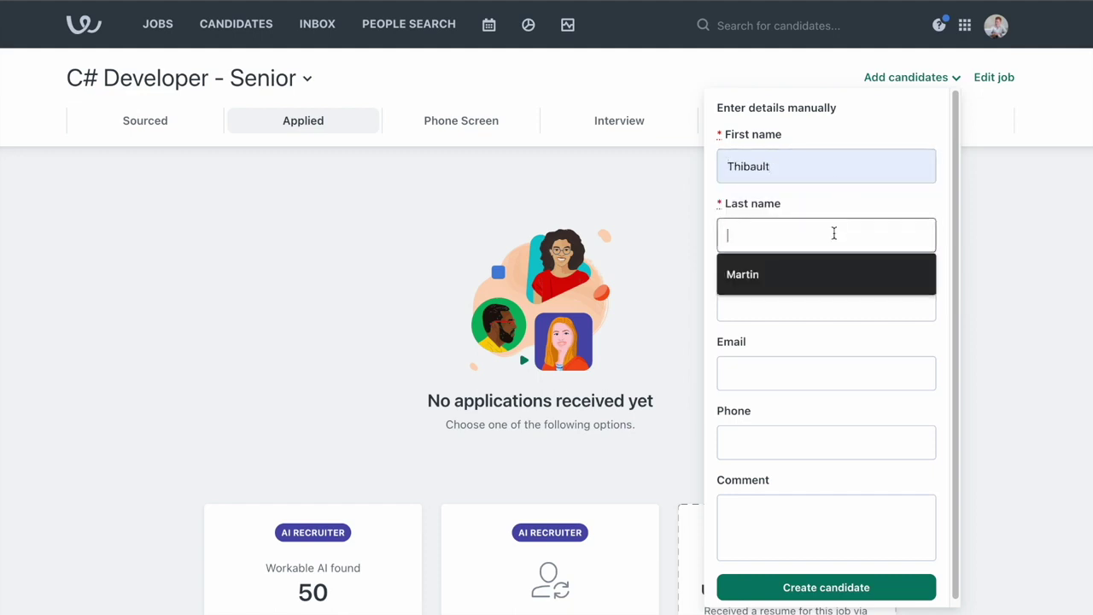
pyautogui.click(811, 273)
pyautogui.click(776, 367)
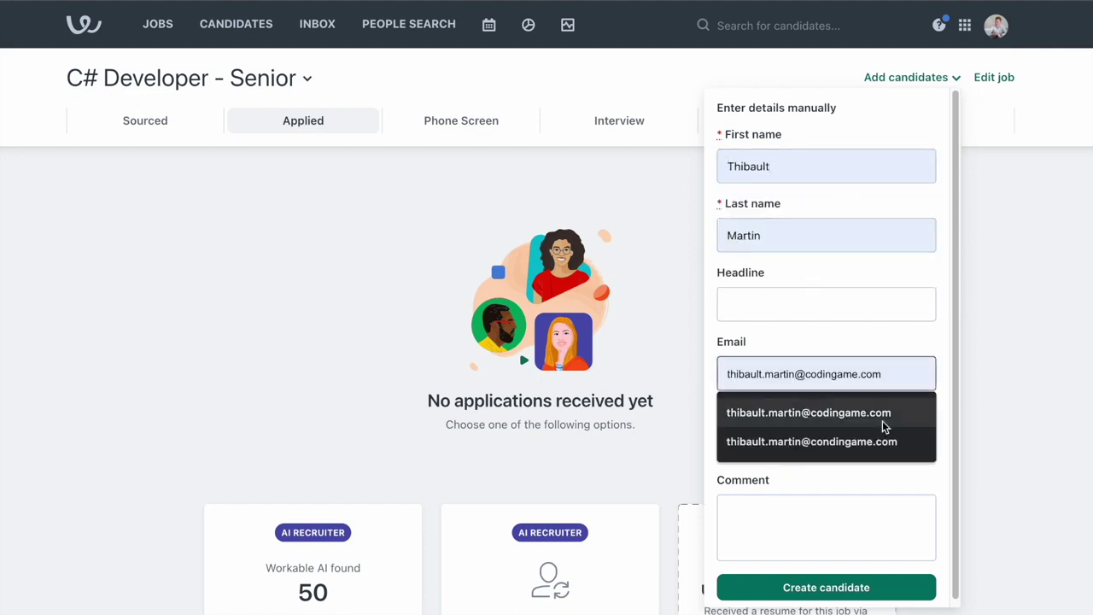
pyautogui.click(910, 418)
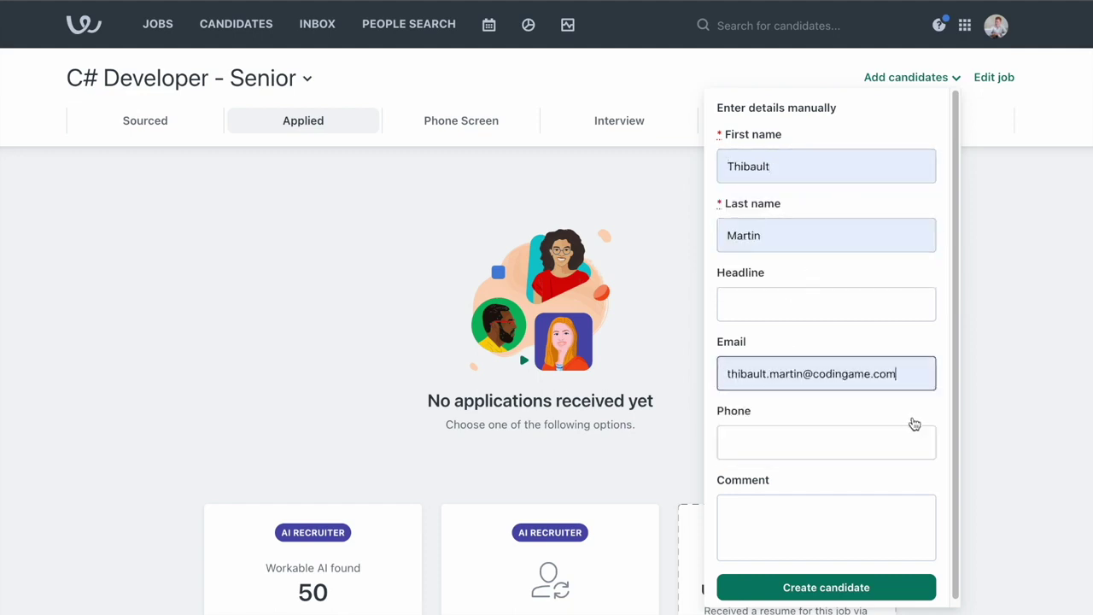
pyautogui.click(870, 597)
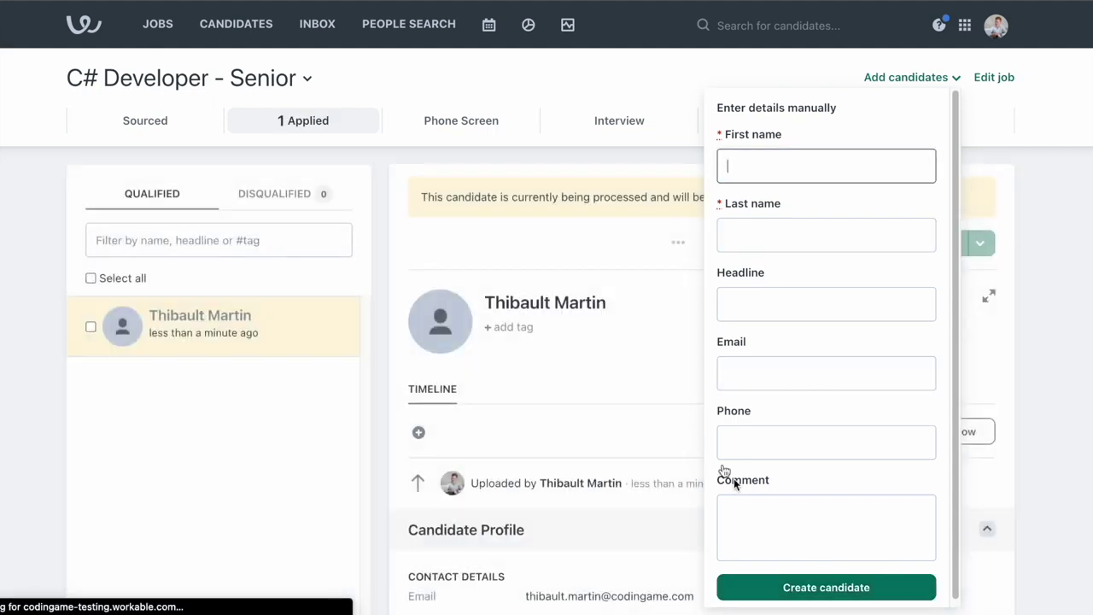
pyautogui.click(1037, 260)
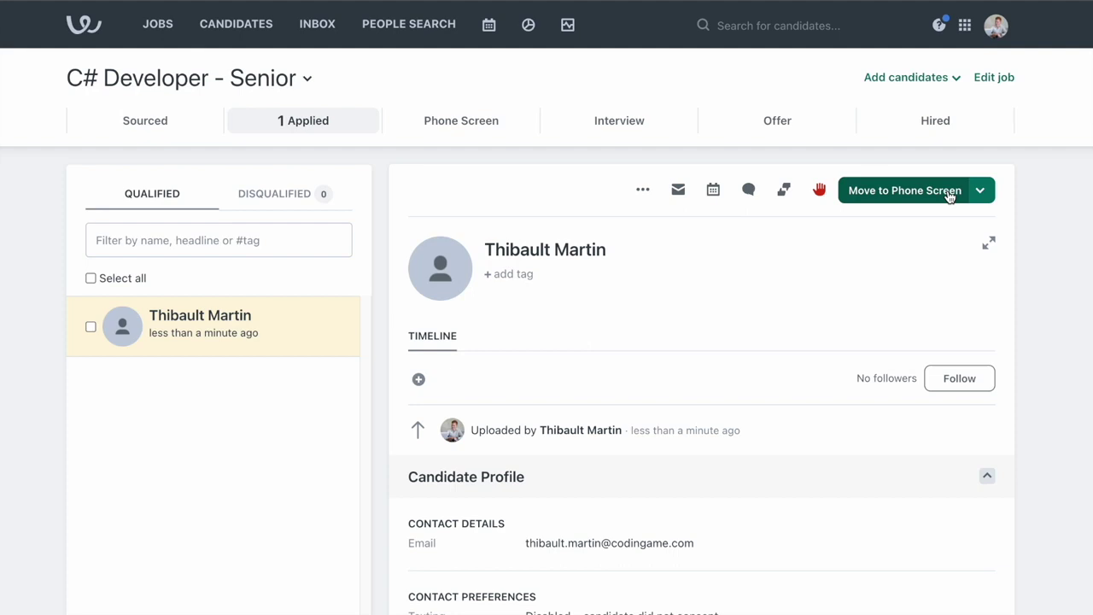
# Step: Move the candidate from Applied through Phone Screen to the Interview stage and open that stage
pyautogui.click(949, 195)
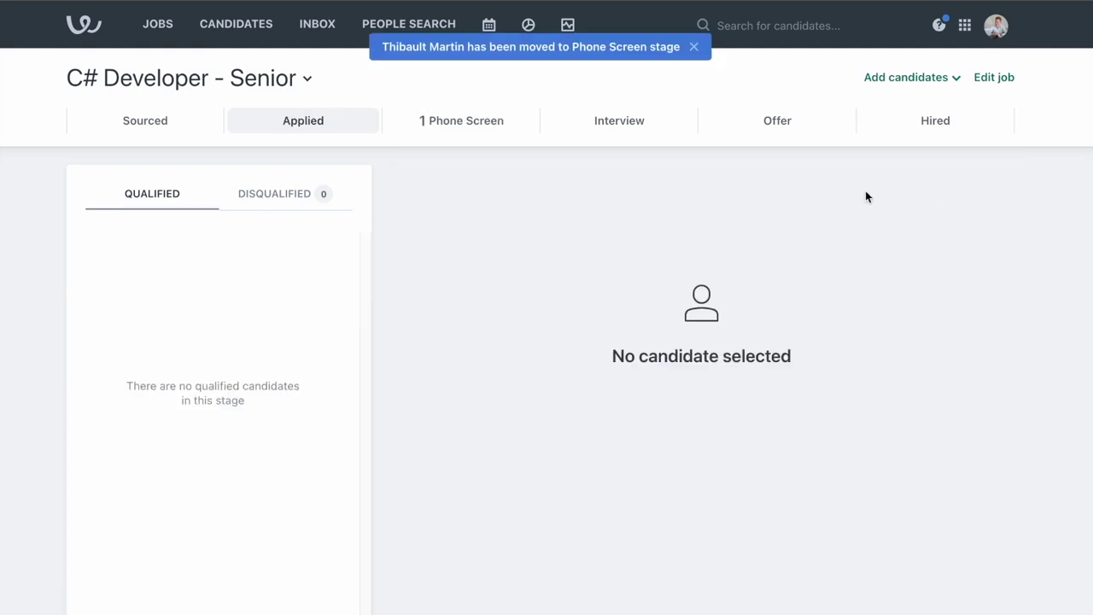
pyautogui.click(488, 129)
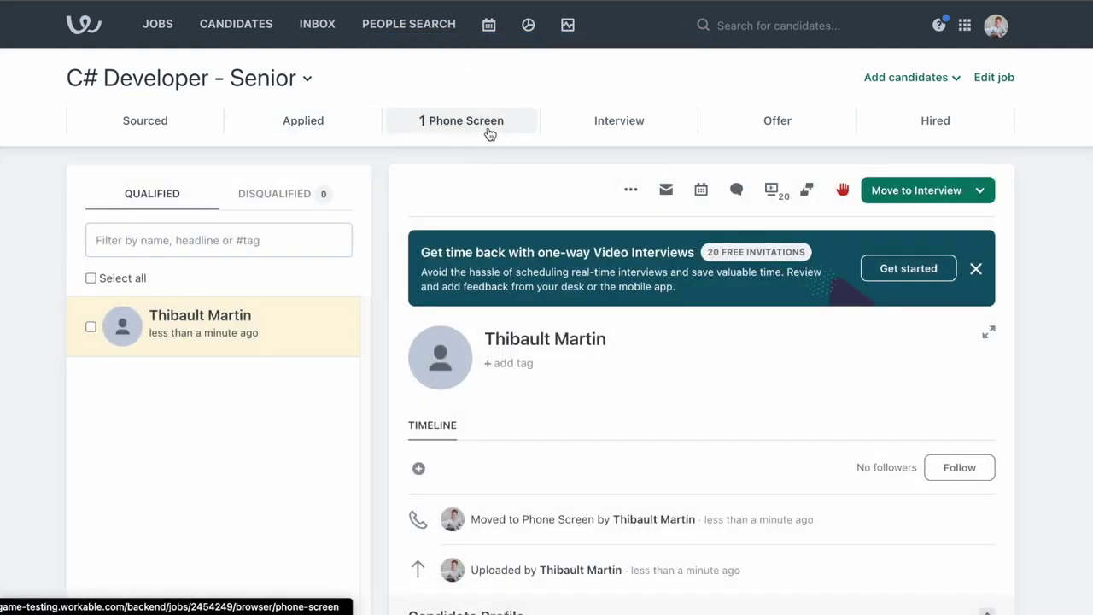
pyautogui.click(945, 200)
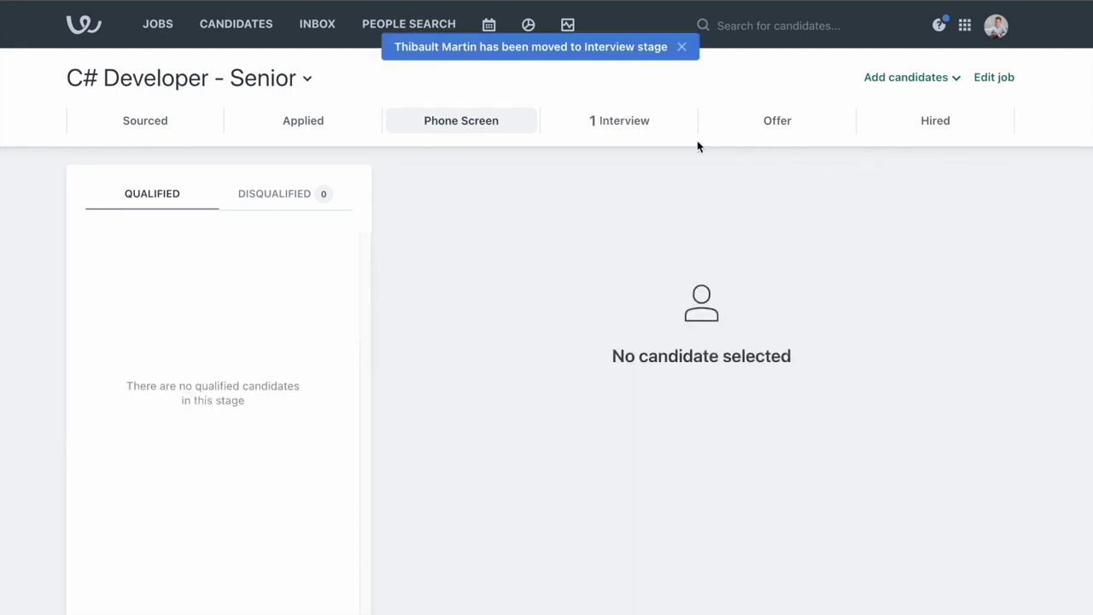
pyautogui.click(645, 126)
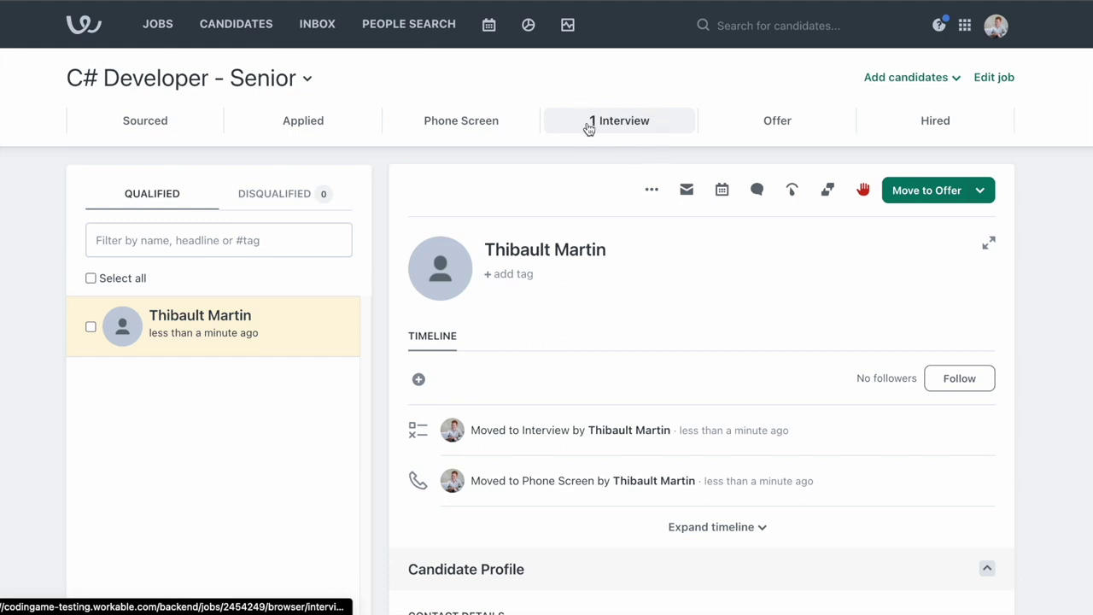
# Step: Send the CodinGame "Développeur .Net C# - Senior" test to the candidate in the Interview stage
pyautogui.click(792, 191)
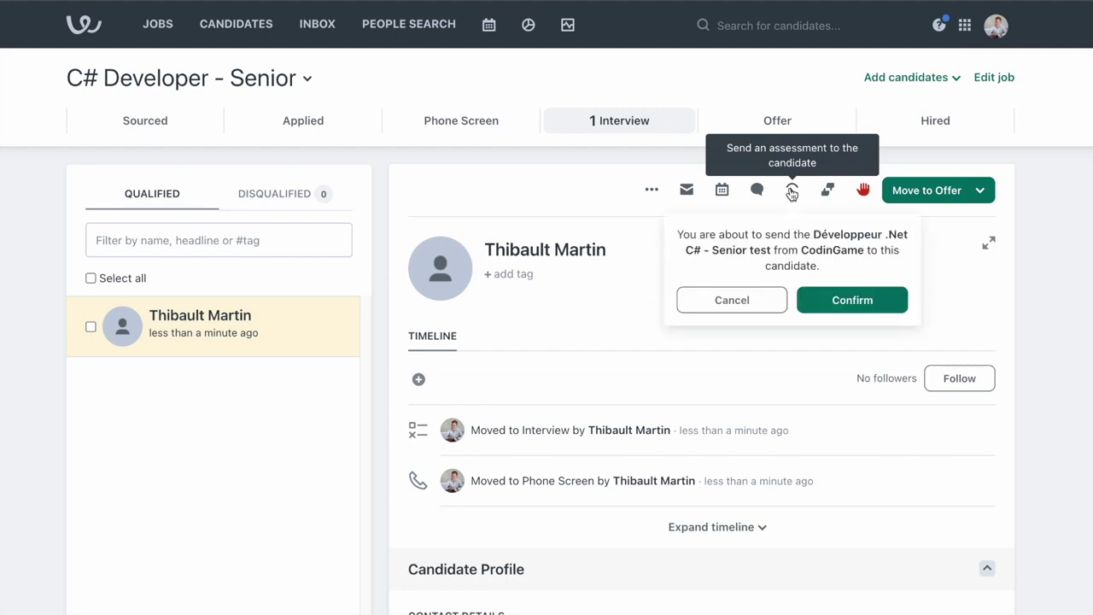
pyautogui.click(889, 302)
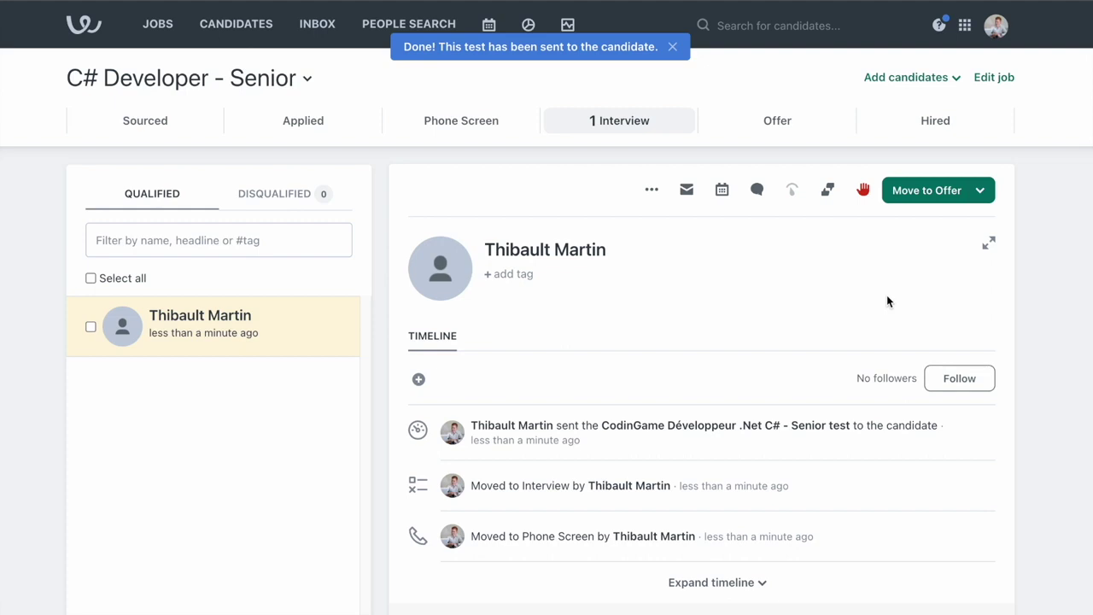
pyautogui.scroll(-1, 555, 393)
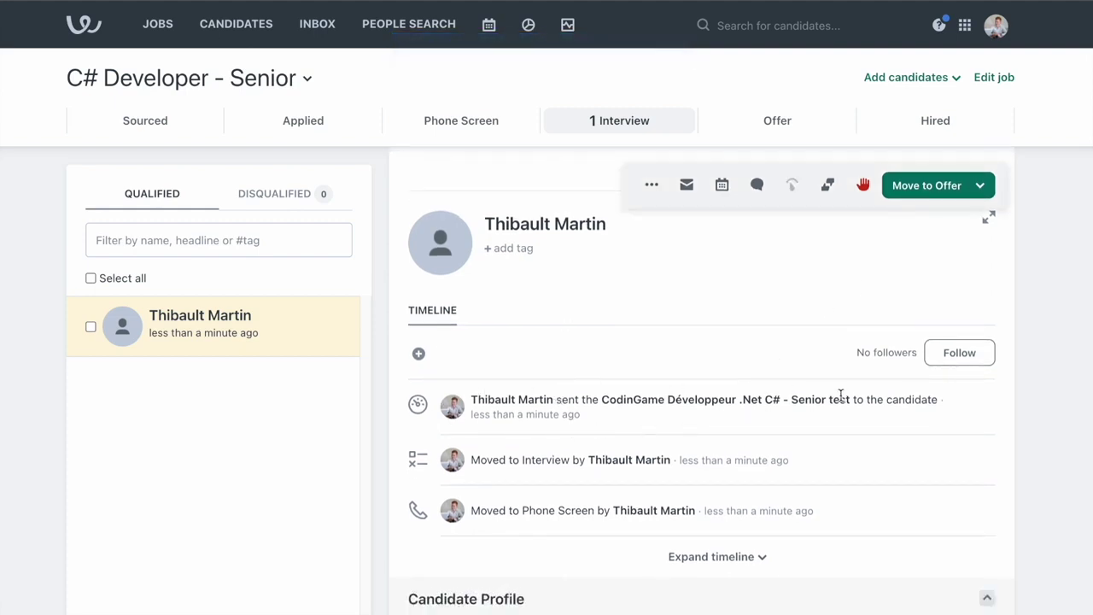
# Step: Refresh the candidate's profile and review the assessment result in the timeline and its report on CodinGame
pyautogui.press('F5')
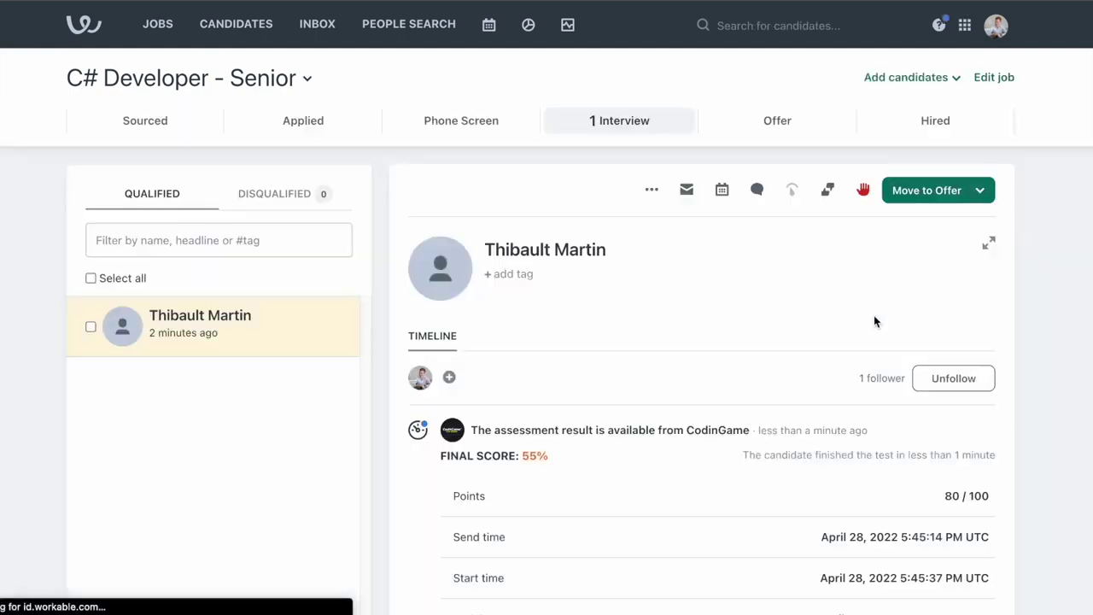
pyautogui.scroll(-1, 874, 314)
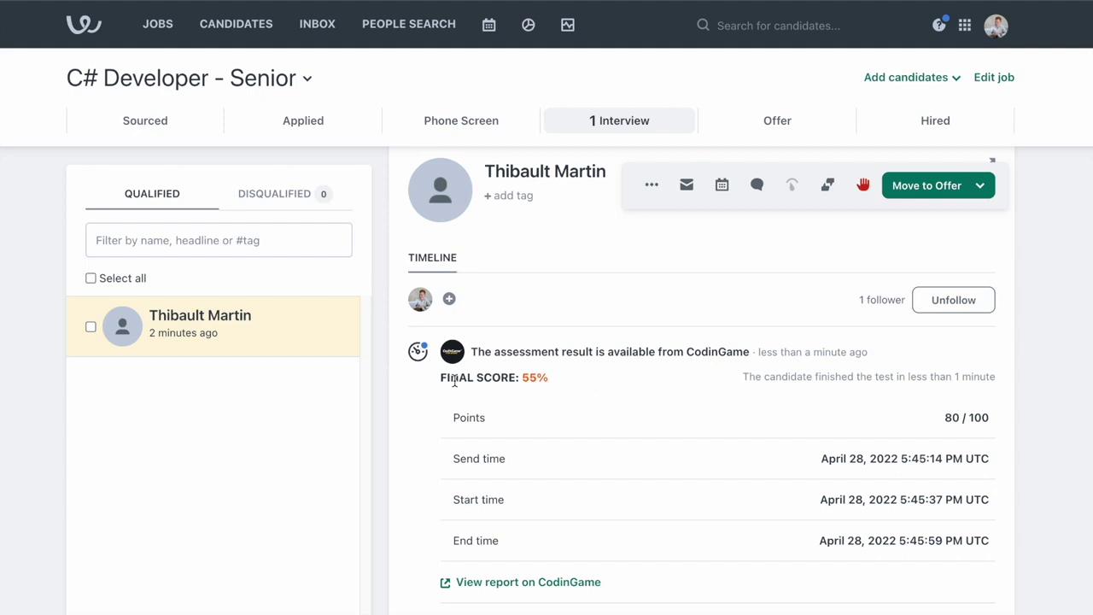
pyautogui.scroll(-1, 606, 417)
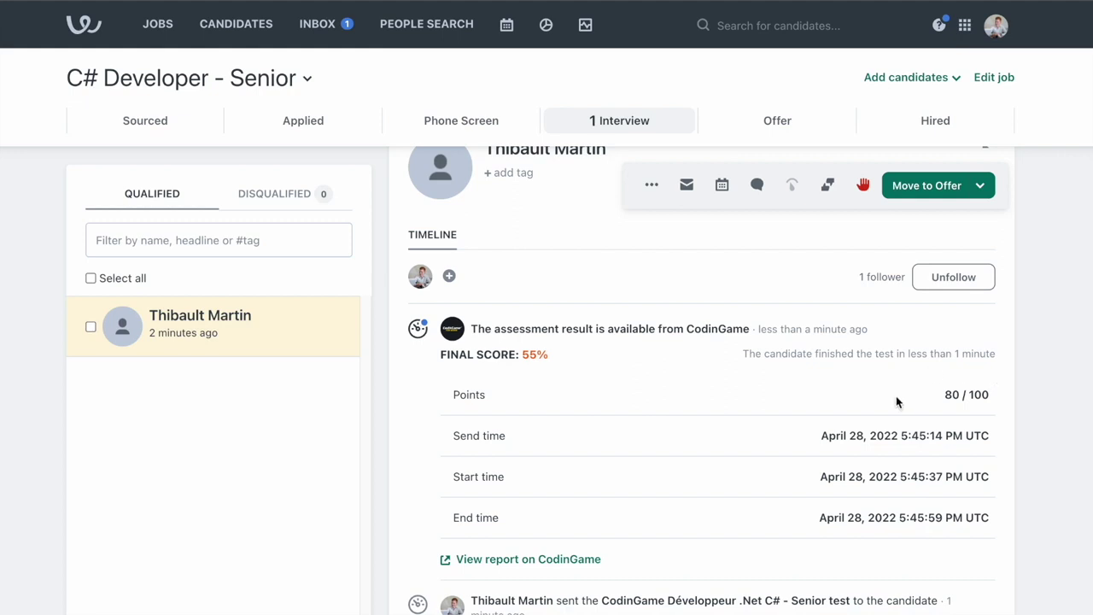
pyautogui.scroll(-2, 896, 397)
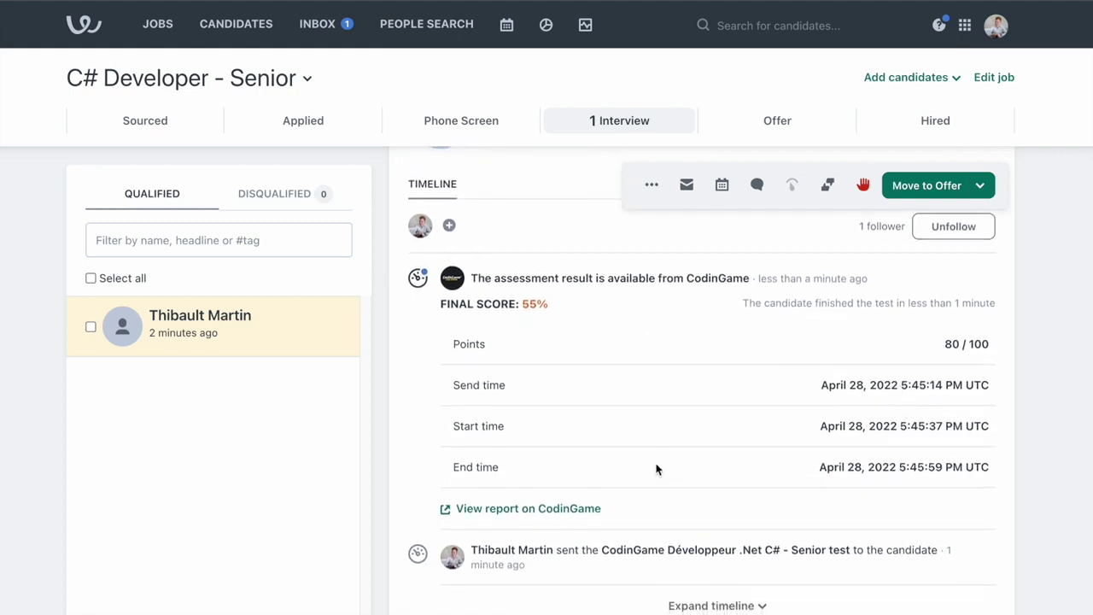
pyautogui.click(542, 509)
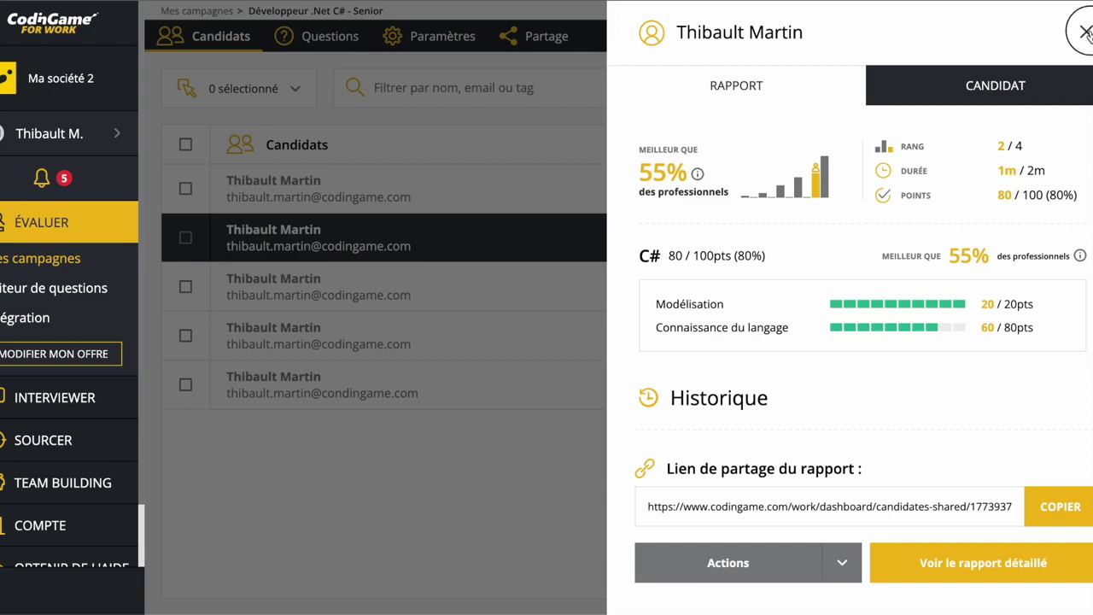
pyautogui.click(1085, 33)
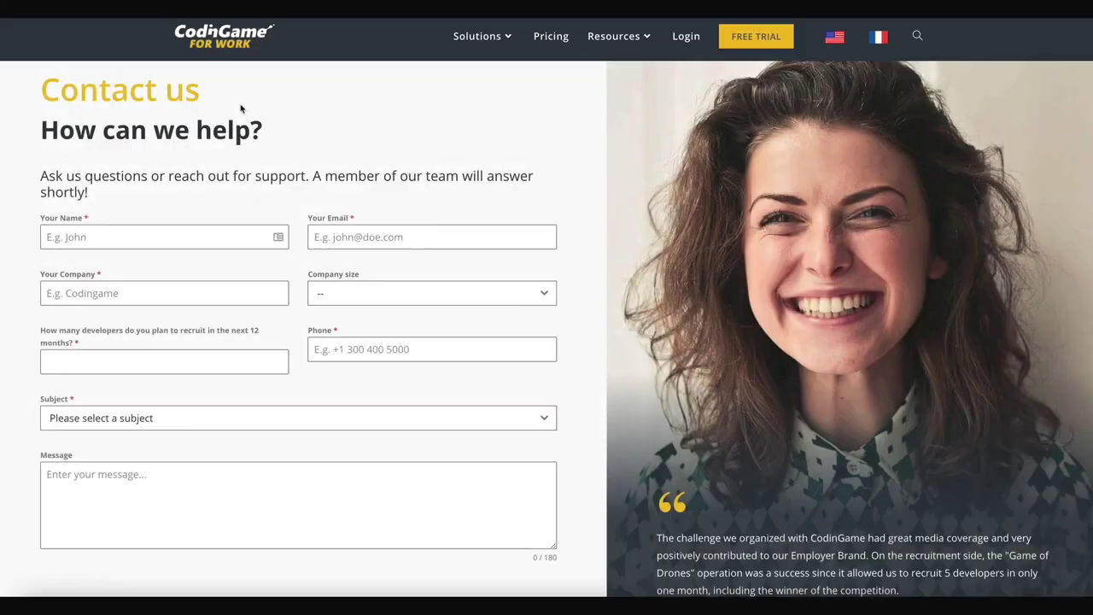
# Step: Look through the contact form on the CodinGame for Work website
pyautogui.scroll(-2, 242, 109)
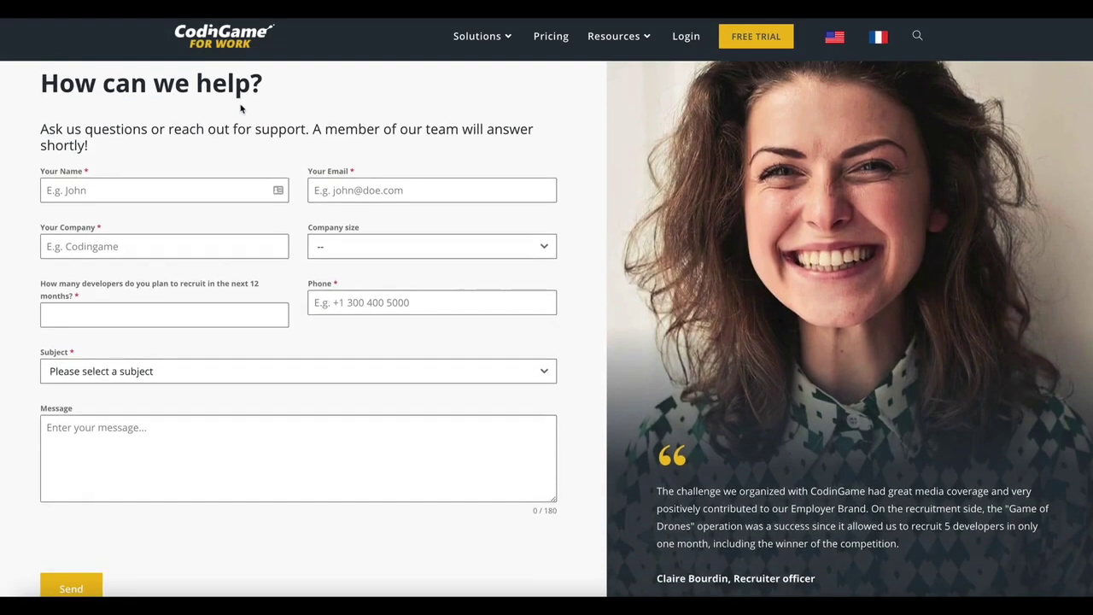
pyautogui.scroll(-1, 241, 108)
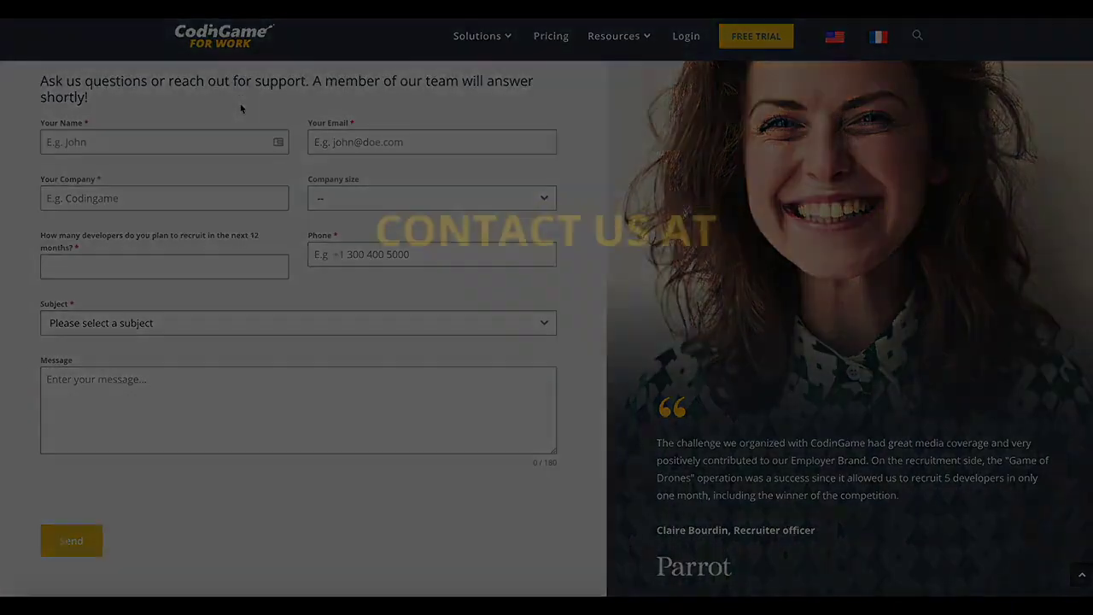